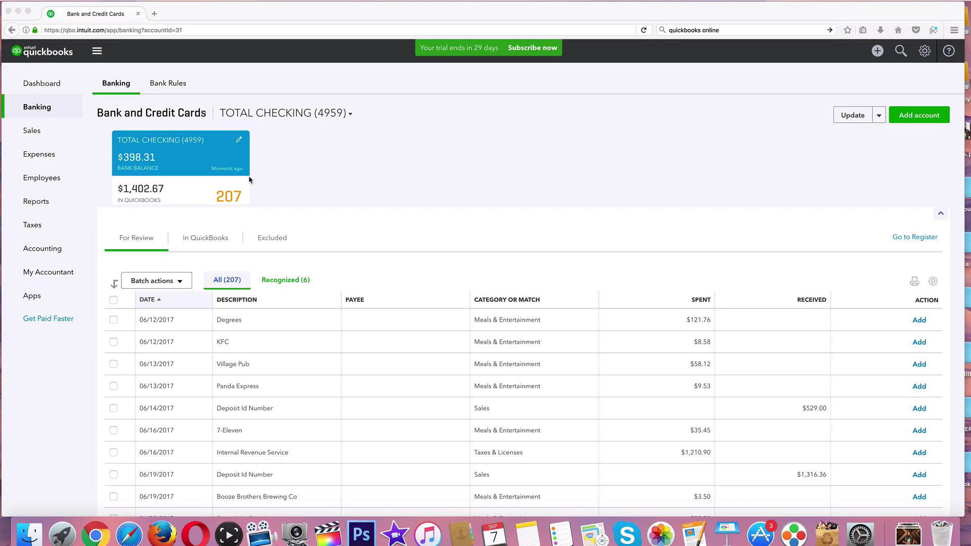
# Step: Update the TOTAL CHECKING (4959) bank feed so 207 transactions are ready for review
pyautogui.click(585, 134)
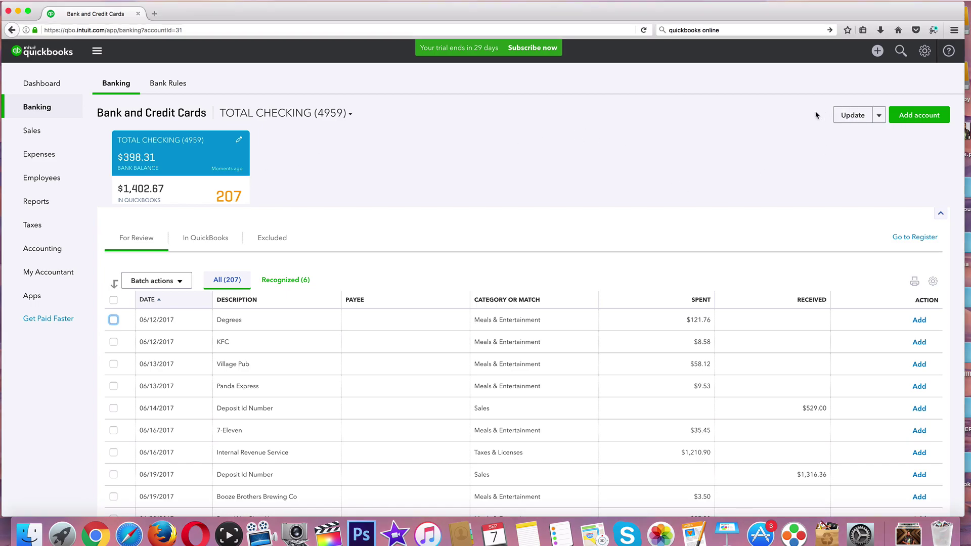
pyautogui.click(851, 116)
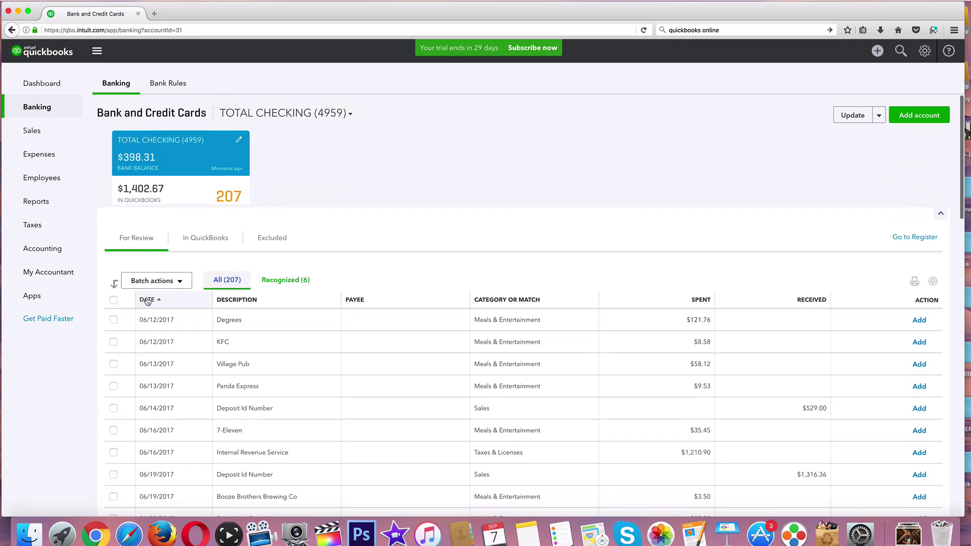
# Step: Sort the For Review transactions by date so the September 2017 entries come first
pyautogui.click(148, 300)
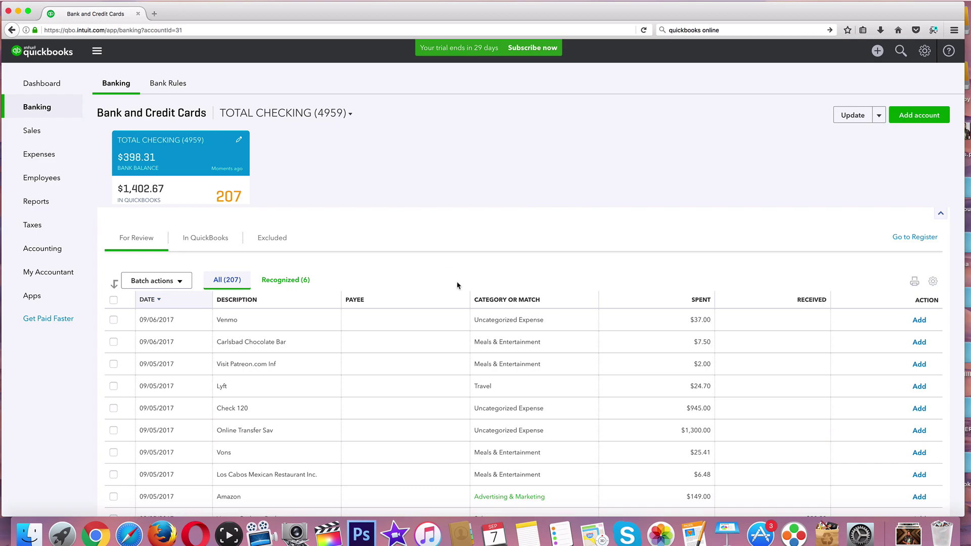
# Step: Expand the 09/06/2017 $37.00 Venmo transaction and browse its category list, keeping it Uncategorized Expense
pyautogui.click(491, 321)
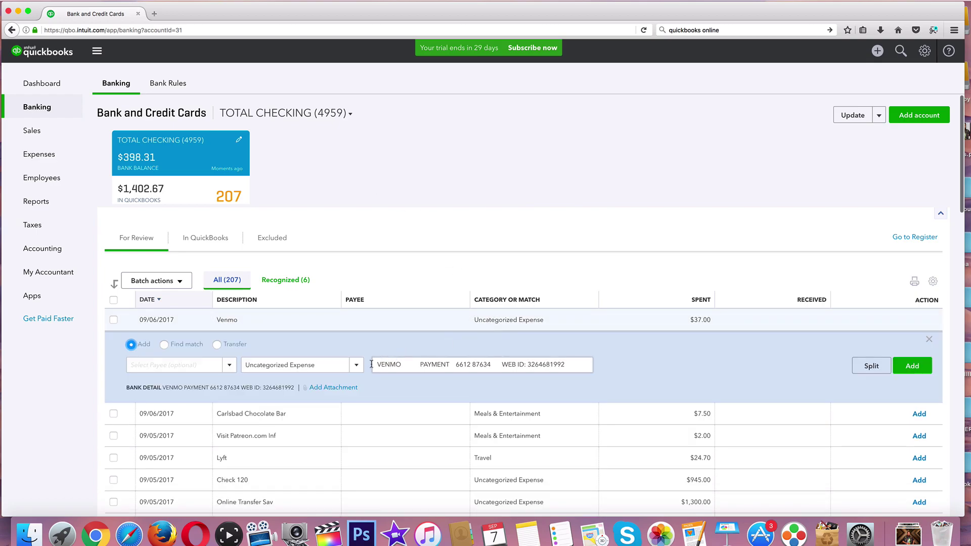
pyautogui.click(356, 364)
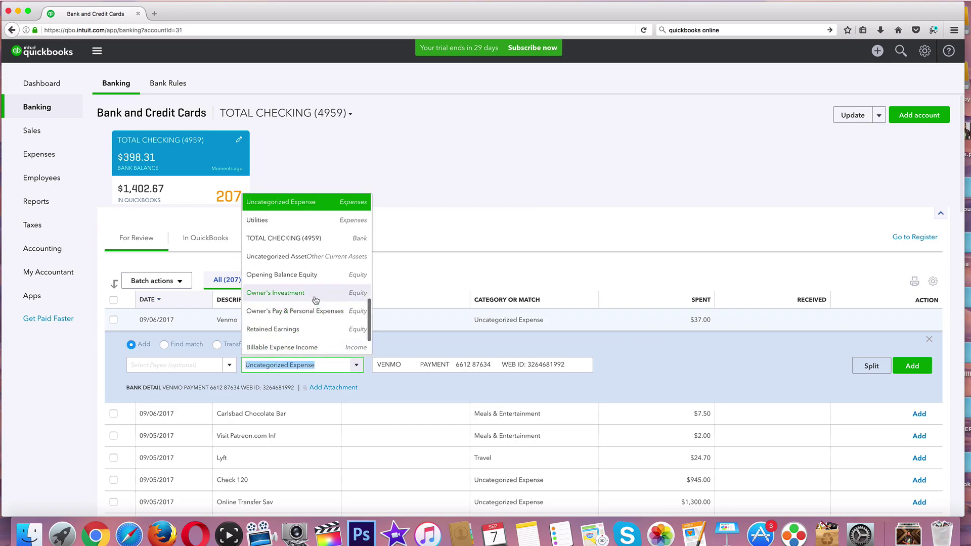
pyautogui.scroll(2, 315, 272)
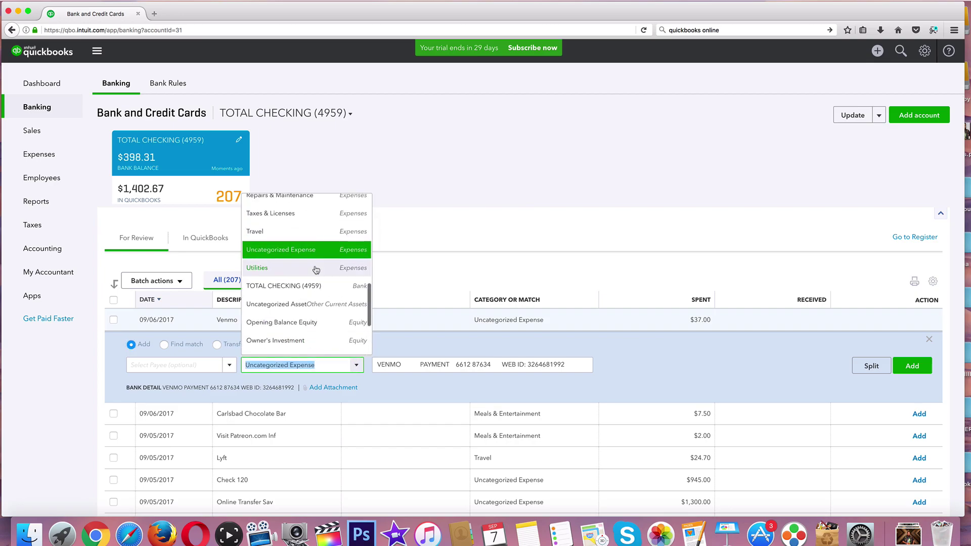
pyautogui.scroll(10, 315, 270)
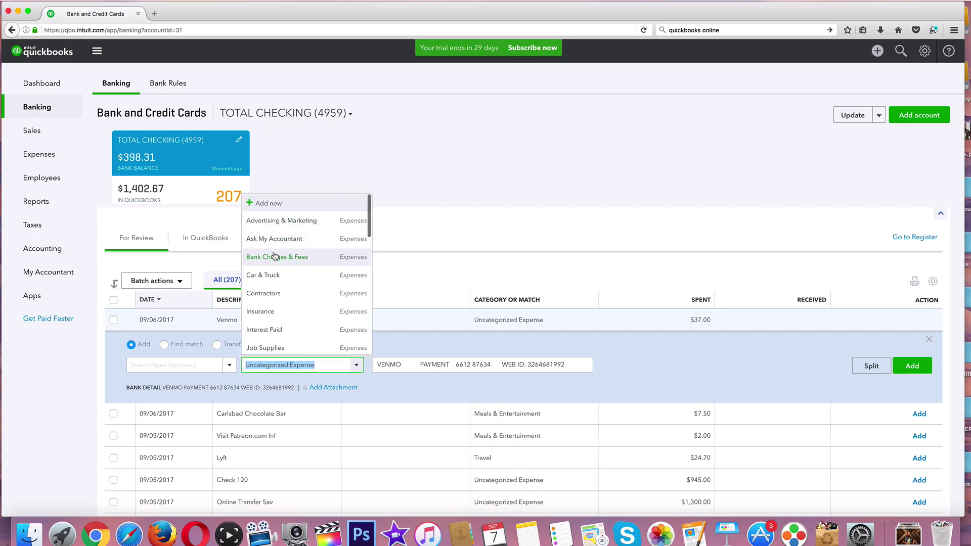
pyautogui.scroll(-1, 273, 257)
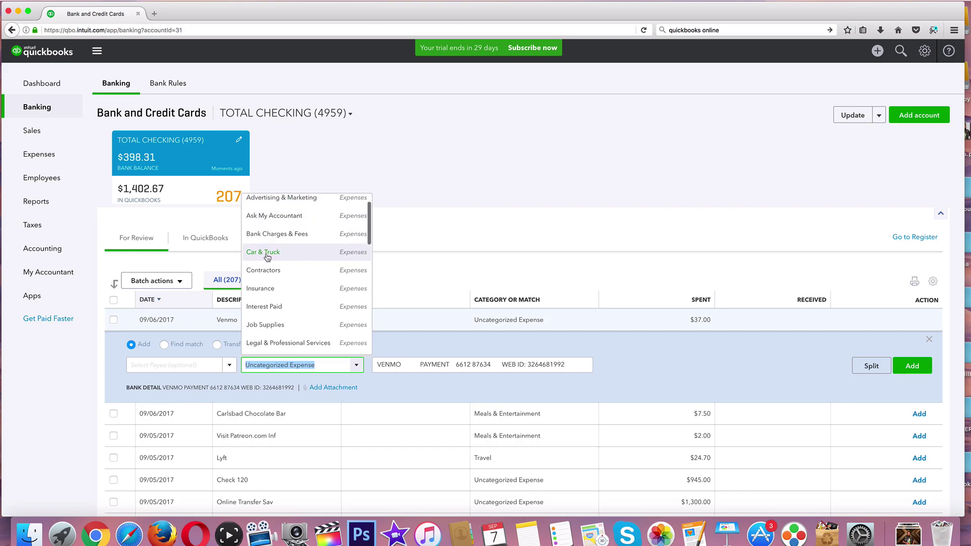
pyautogui.scroll(-3, 267, 258)
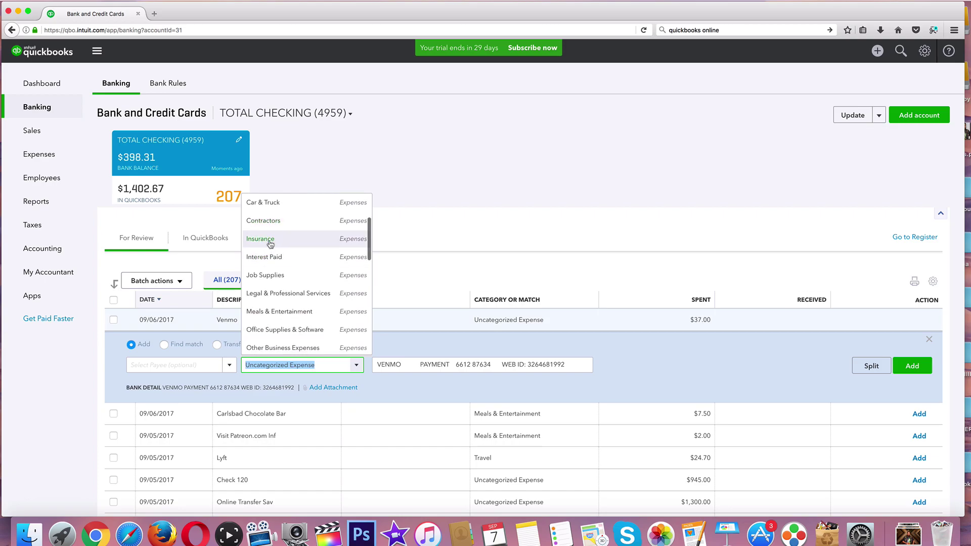
pyautogui.scroll(-6, 272, 246)
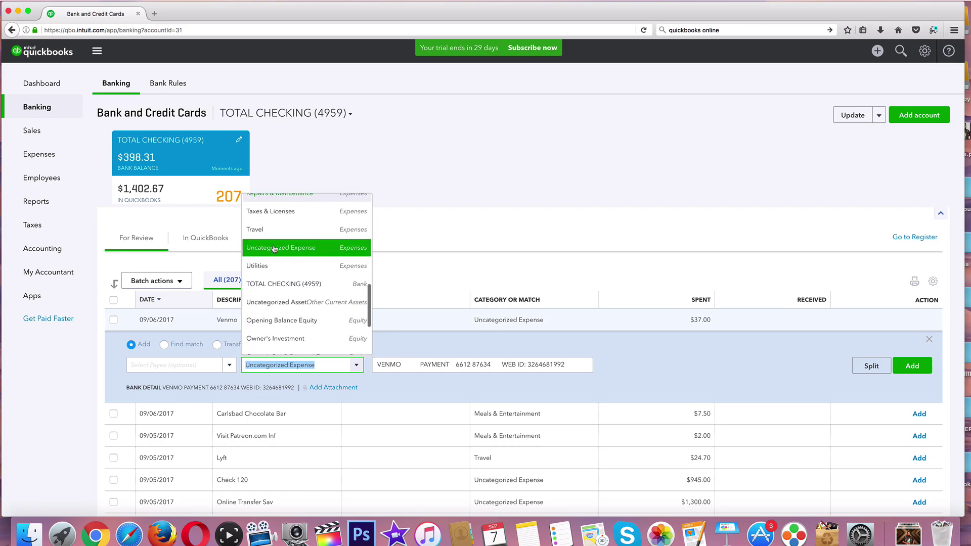
pyautogui.scroll(-3, 274, 249)
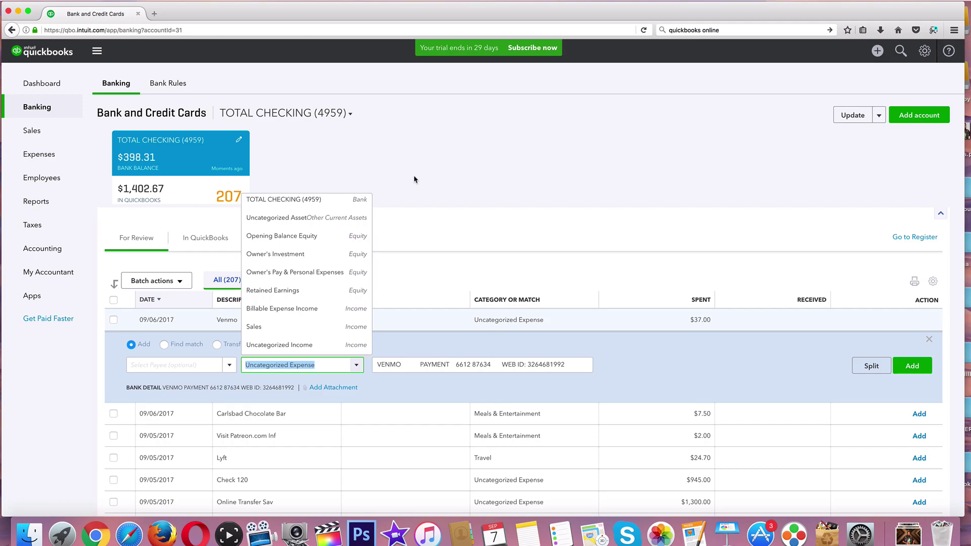
pyautogui.scroll(1, 291, 342)
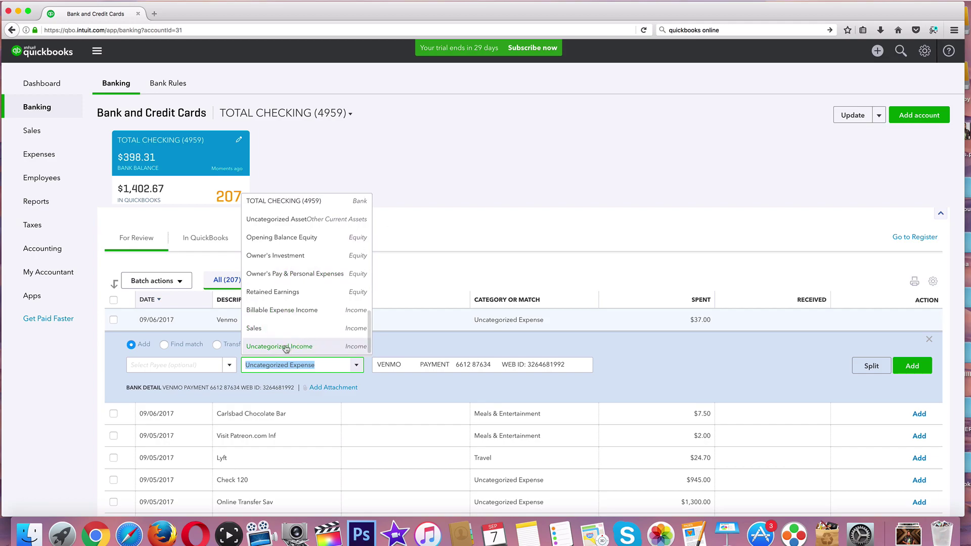
pyautogui.click(485, 168)
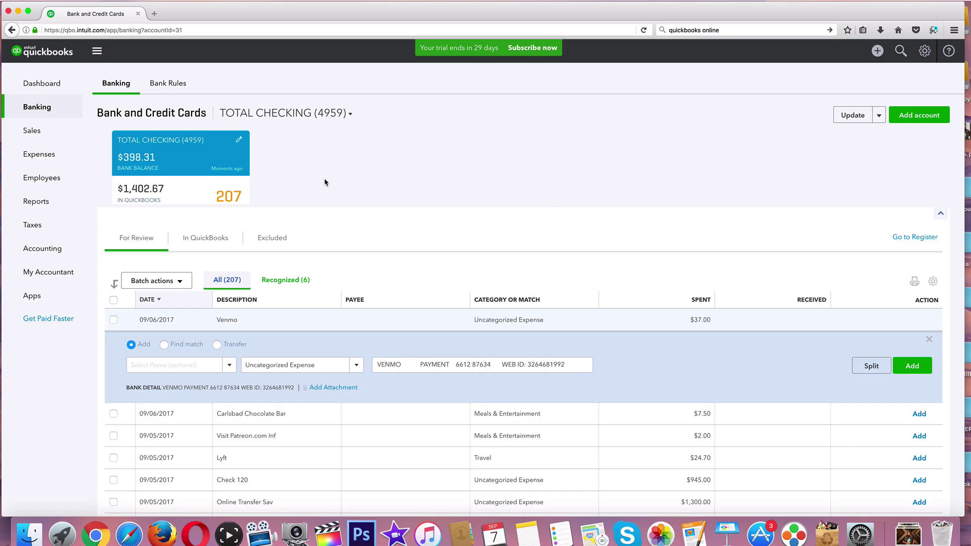
# Step: Look through the For Review list, then switch to the In QuickBooks tab, which is empty
pyautogui.scroll(-2, 332, 176)
pyautogui.scroll(2, 329, 181)
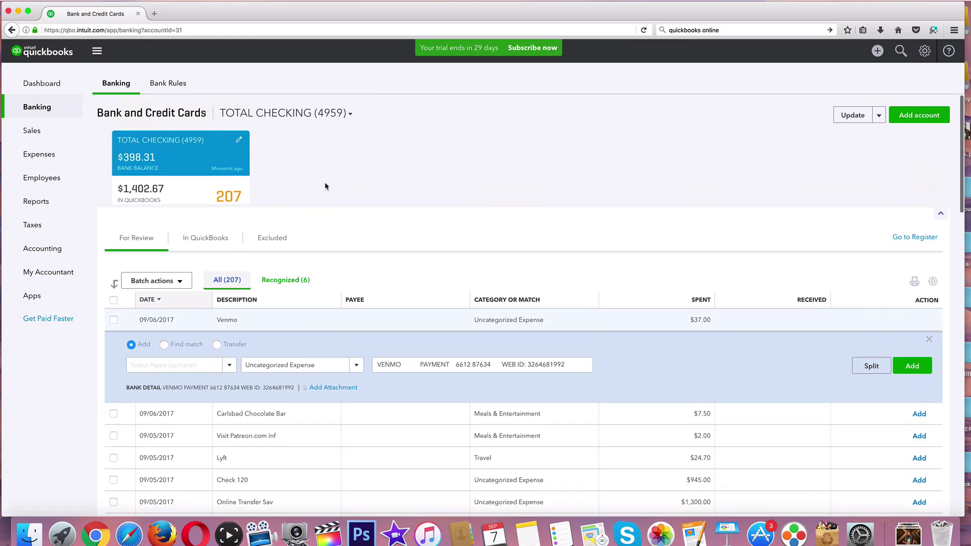
pyautogui.scroll(-2, 325, 185)
pyautogui.scroll(2, 321, 189)
pyautogui.scroll(-4, 169, 349)
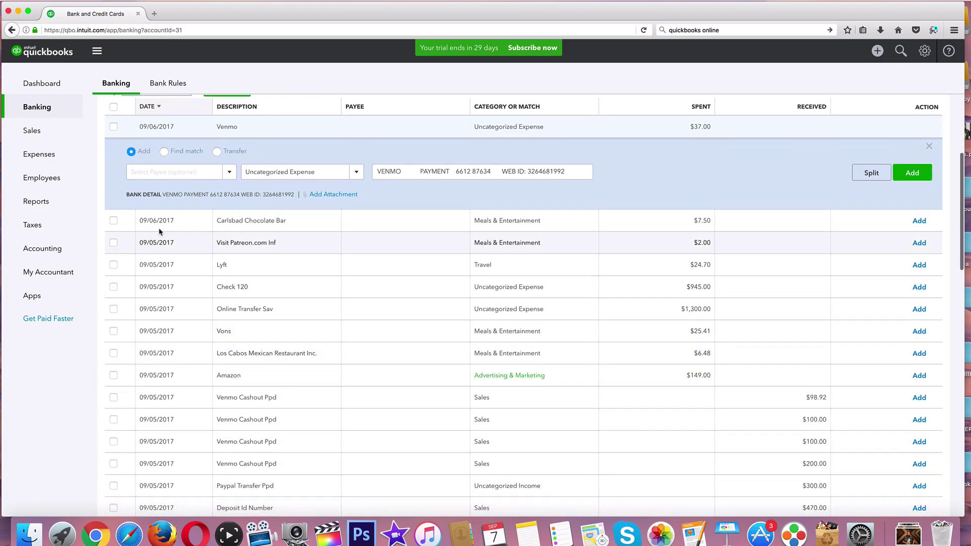
pyautogui.scroll(-3, 150, 223)
pyautogui.scroll(6, 157, 233)
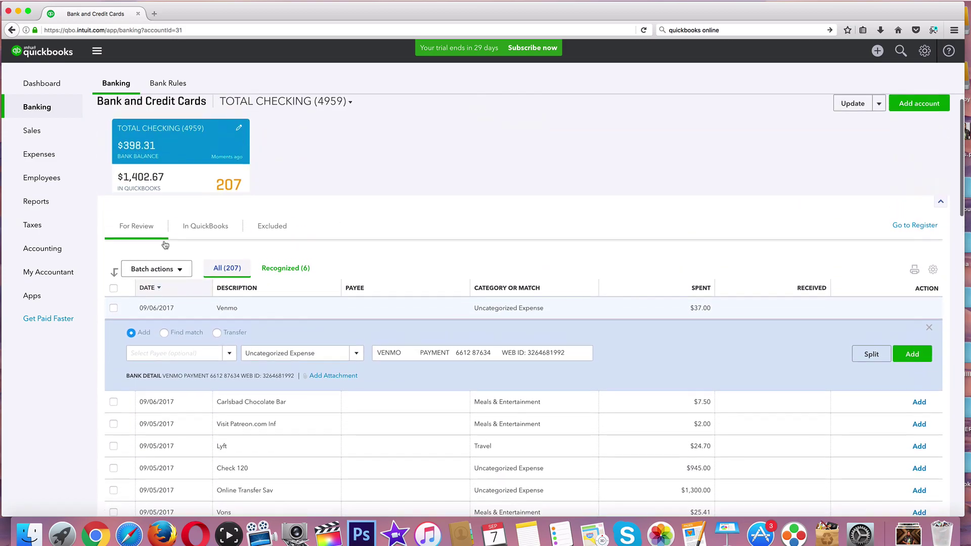
pyautogui.scroll(-4, 164, 244)
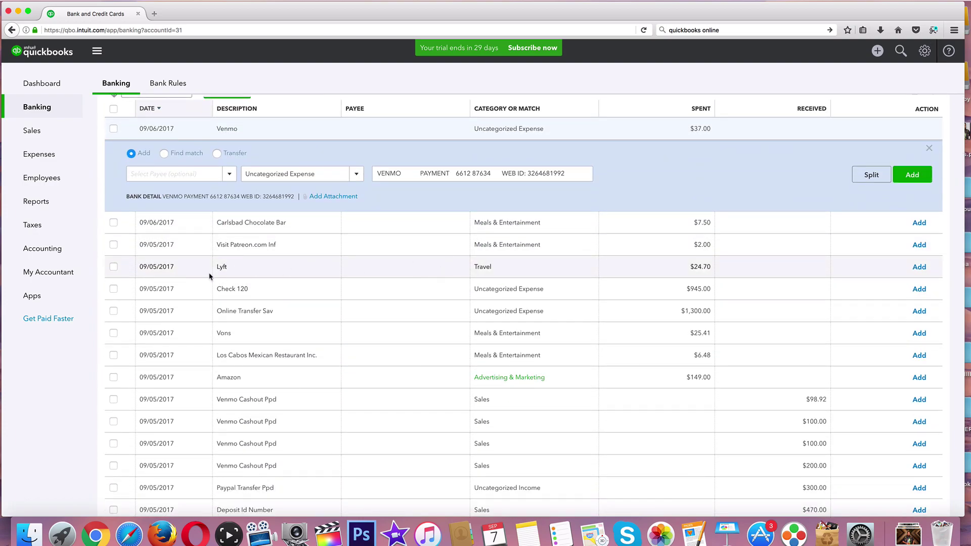
pyautogui.scroll(-2, 241, 269)
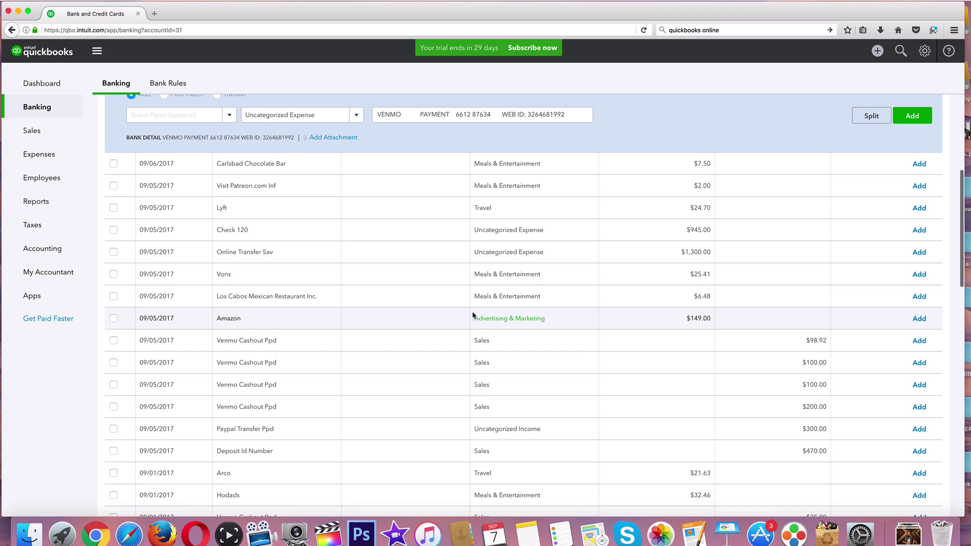
pyautogui.scroll(5, 367, 301)
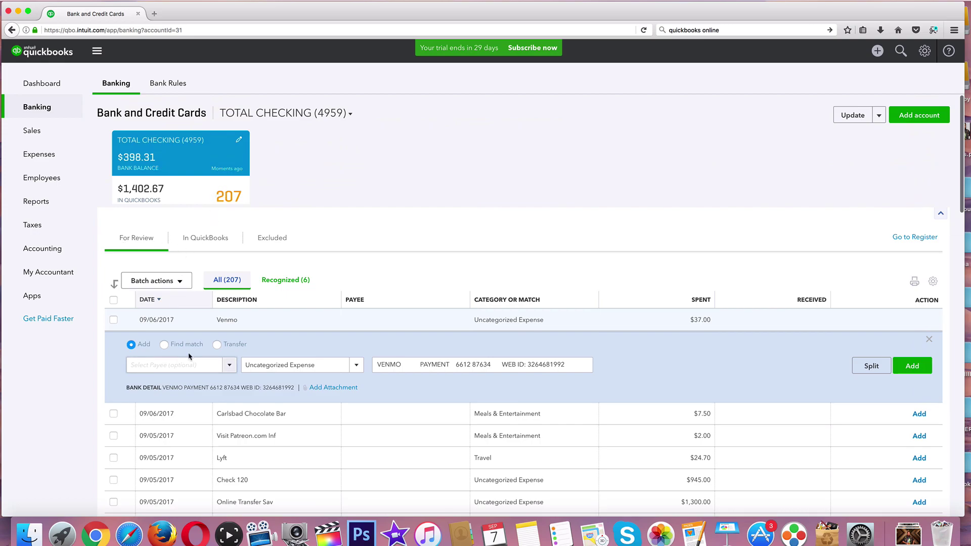
pyautogui.scroll(-15, 189, 356)
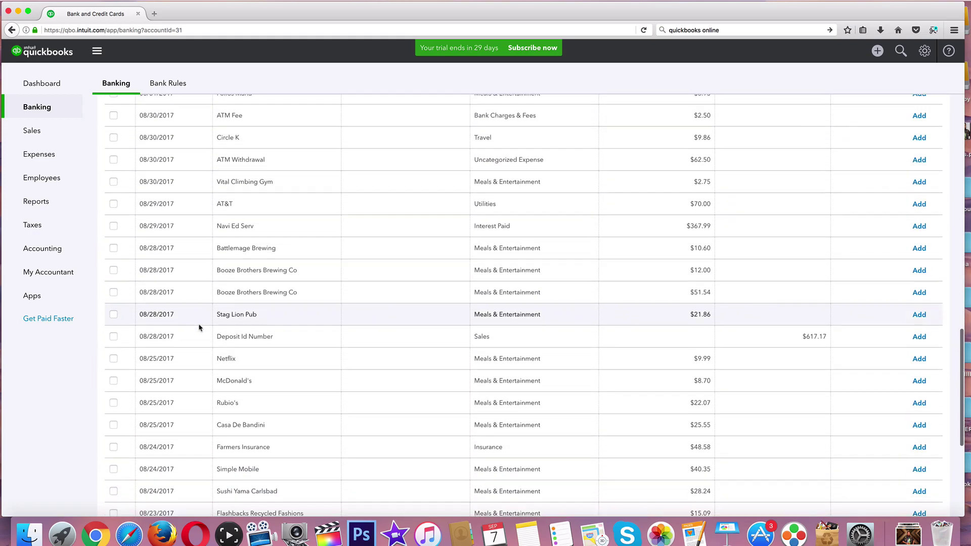
pyautogui.scroll(-5, 199, 328)
pyautogui.scroll(20, 199, 328)
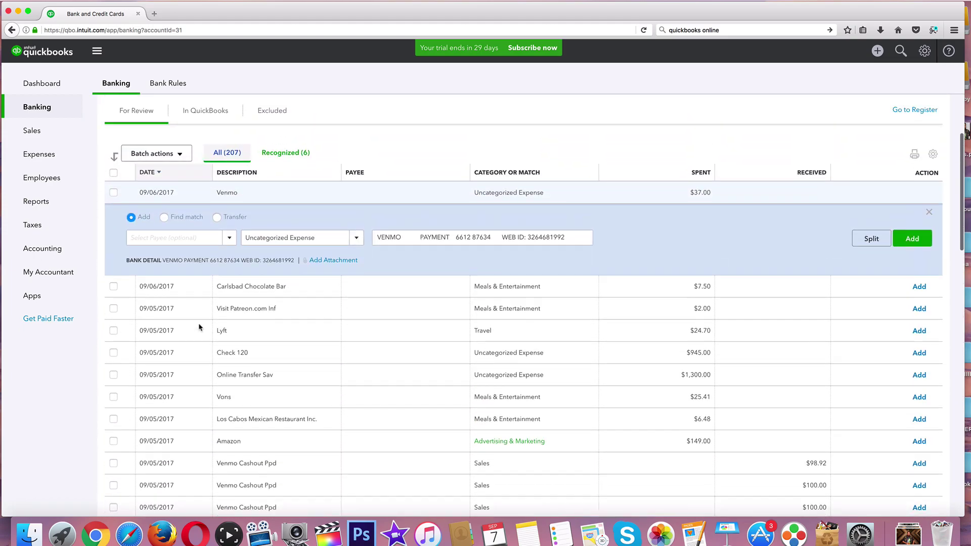
pyautogui.scroll(-5, 199, 327)
pyautogui.scroll(7, 198, 328)
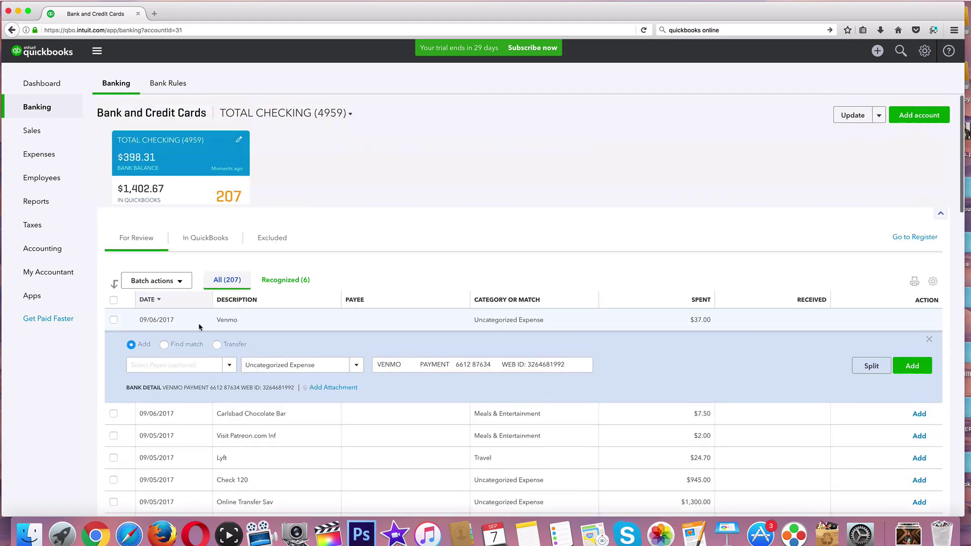
pyautogui.click(204, 238)
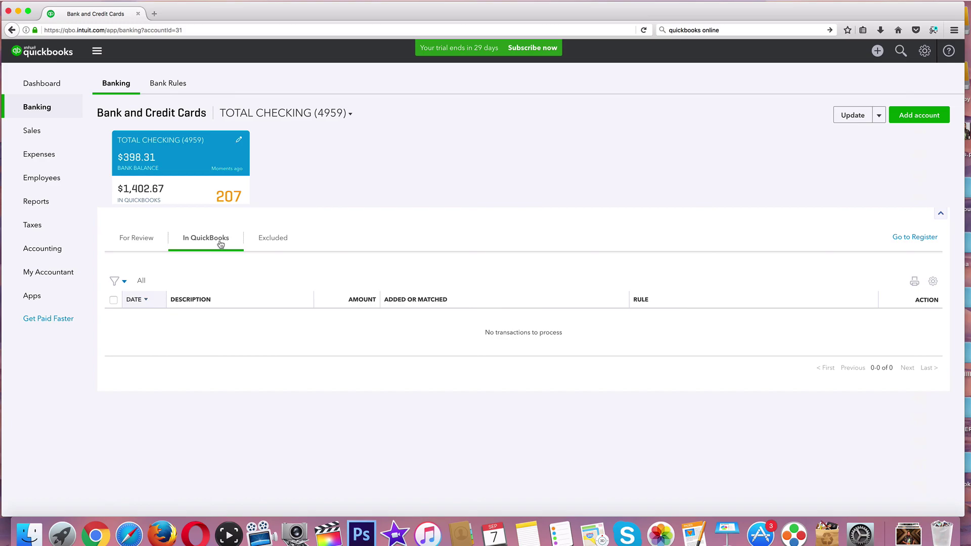
# Step: Back on For Review, add the $7.50 Carlsbad Chocolate Bar transaction as Meals & Entertainment
pyautogui.click(133, 240)
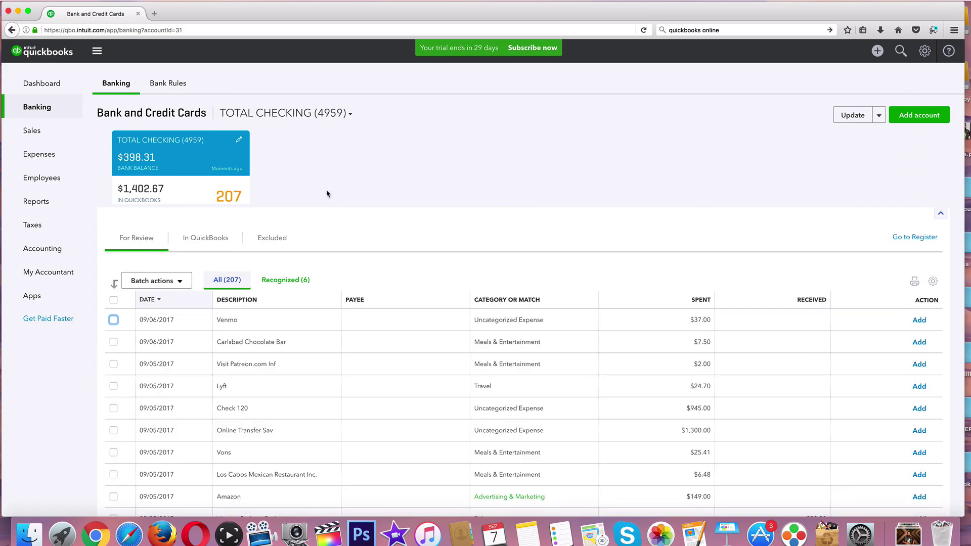
pyautogui.scroll(-3, 360, 195)
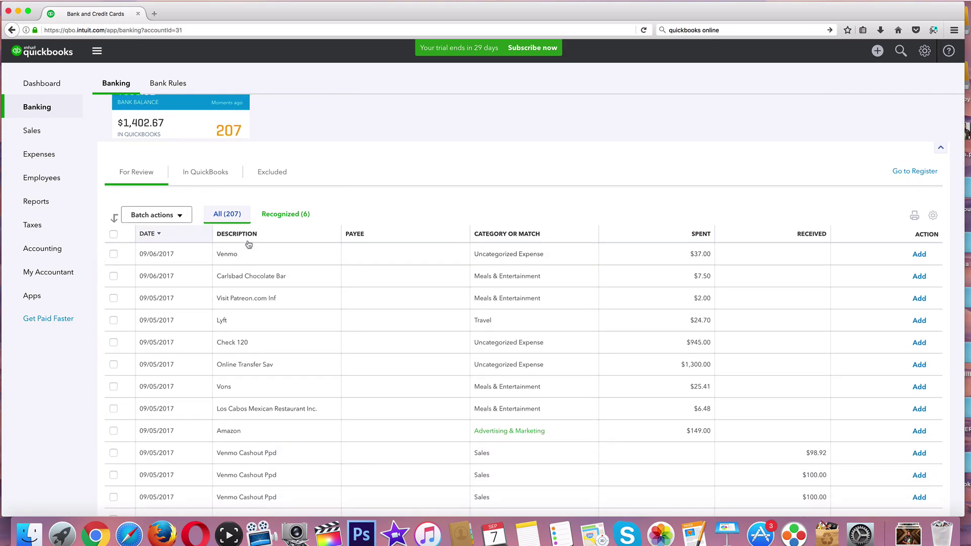
pyautogui.scroll(-2, 303, 228)
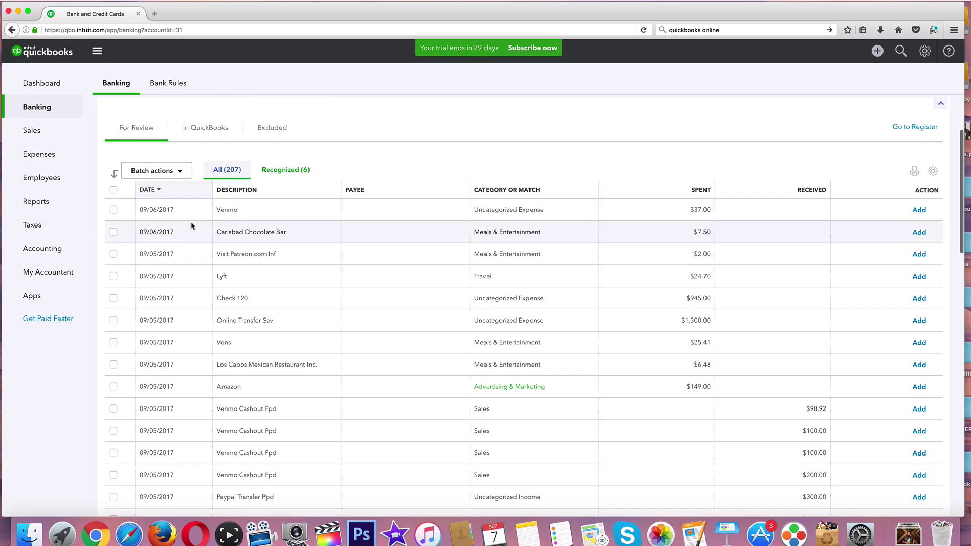
pyautogui.click(112, 232)
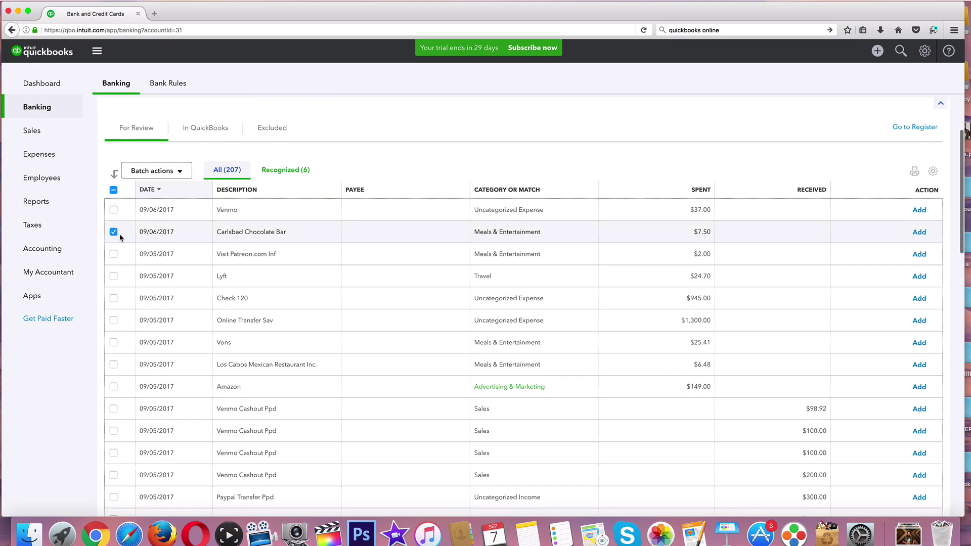
pyautogui.scroll(5, 133, 238)
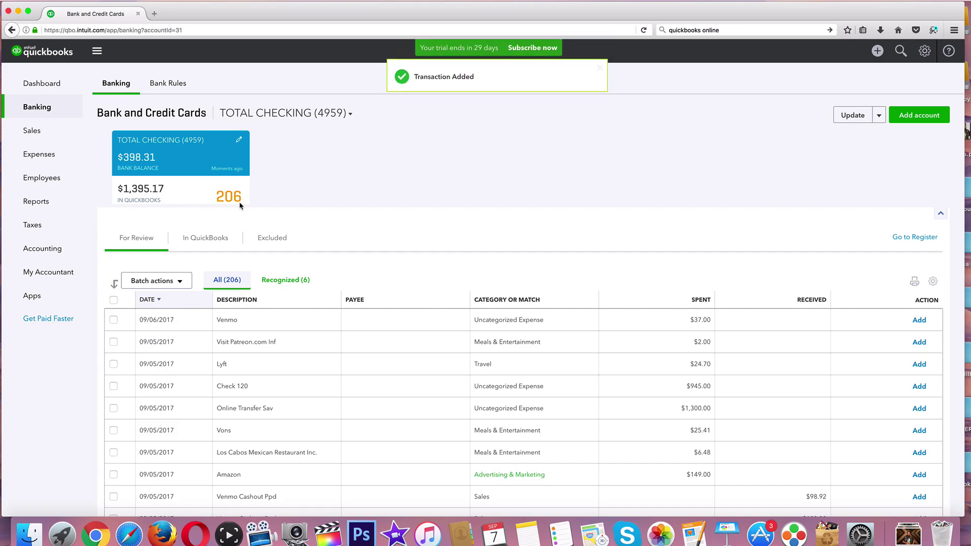
# Step: Undo the Carlsbad Chocolate Bar addition and expand the $1,300.00 Online Transfer Sav transaction
pyautogui.click(199, 242)
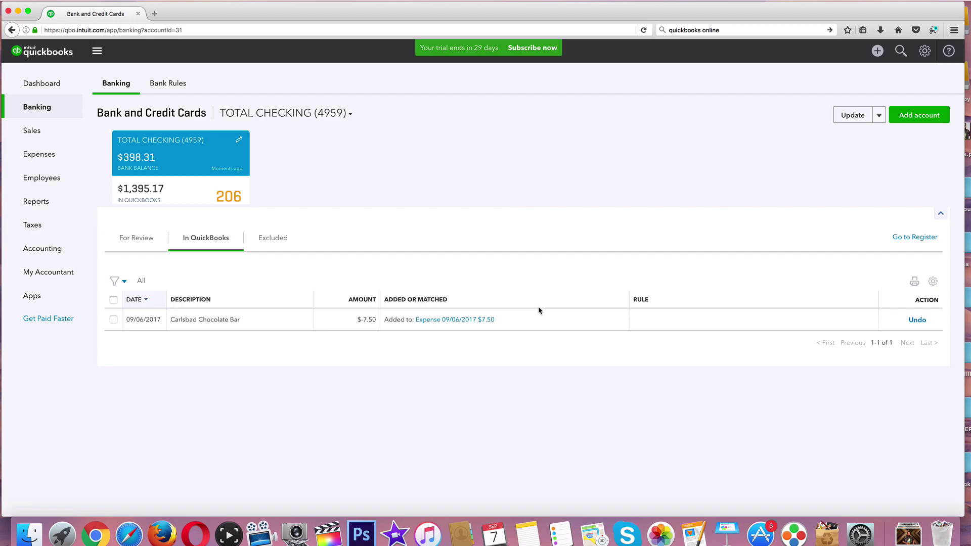
pyautogui.click(917, 320)
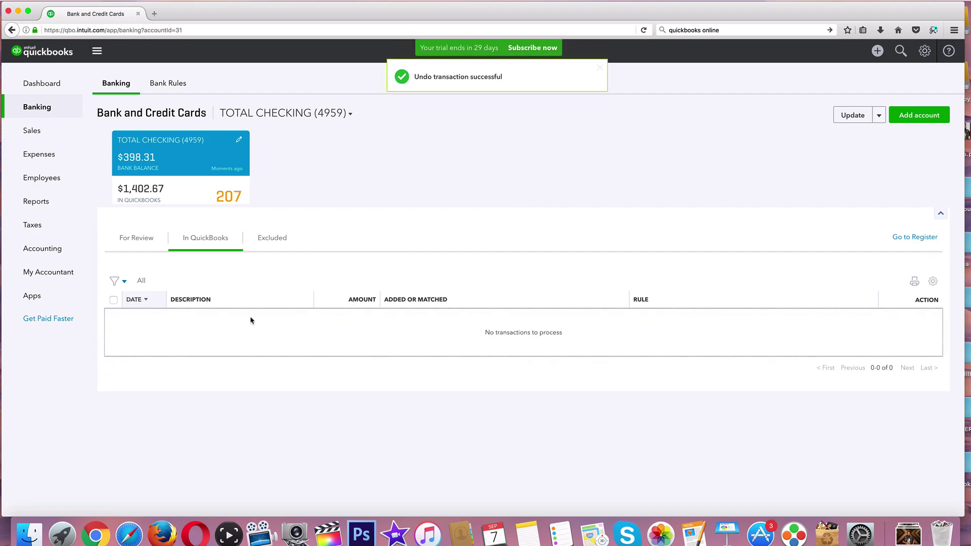
pyautogui.click(130, 242)
pyautogui.scroll(-3, 202, 258)
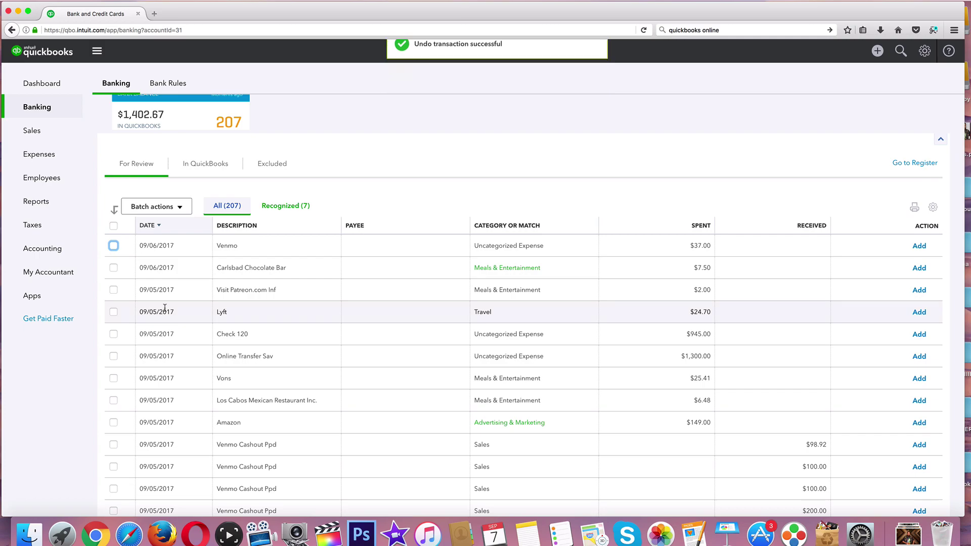
pyautogui.scroll(-1, 169, 310)
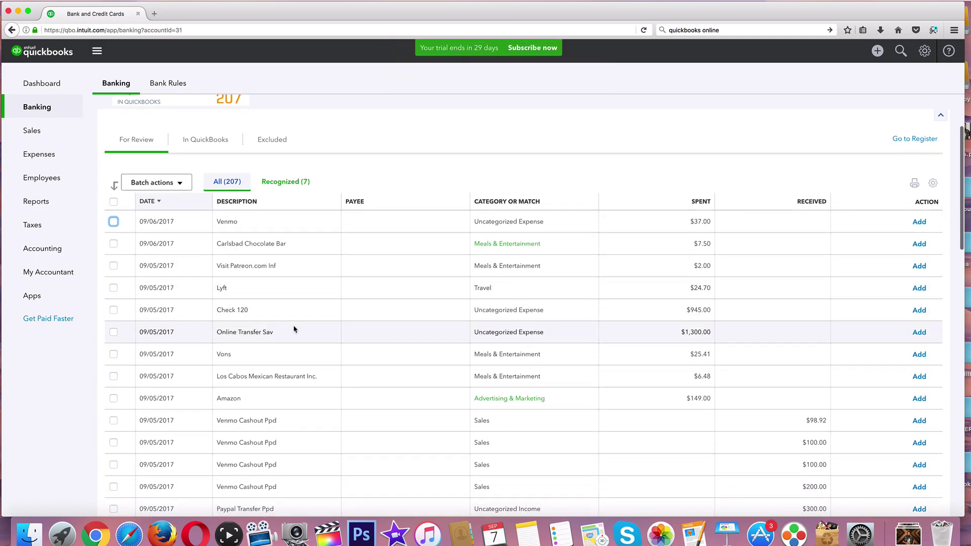
pyautogui.click(482, 332)
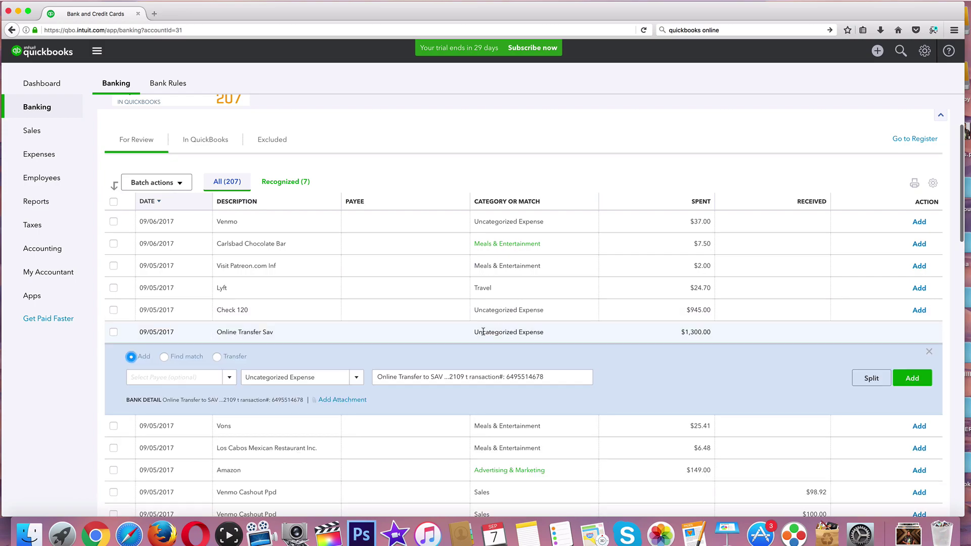
# Step: Choose Sales for the $1,300.00 Online Transfer Sav and add it, leaving 206 to review
pyautogui.click(349, 379)
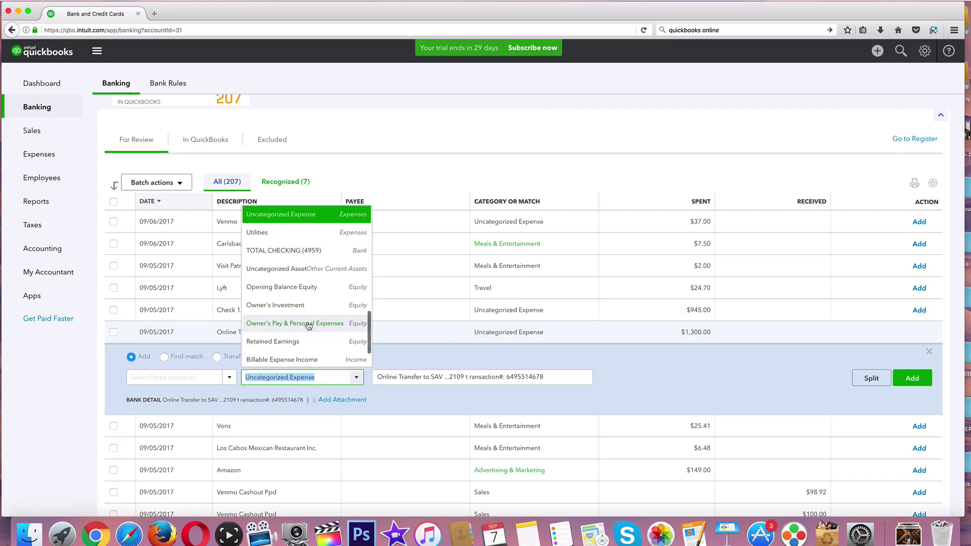
pyautogui.scroll(-2, 310, 325)
pyautogui.click(291, 343)
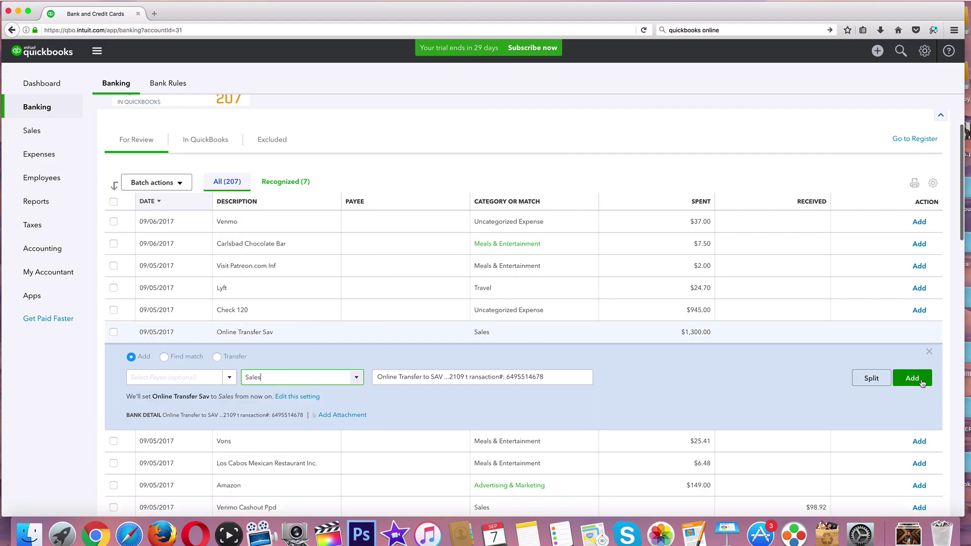
pyautogui.click(913, 378)
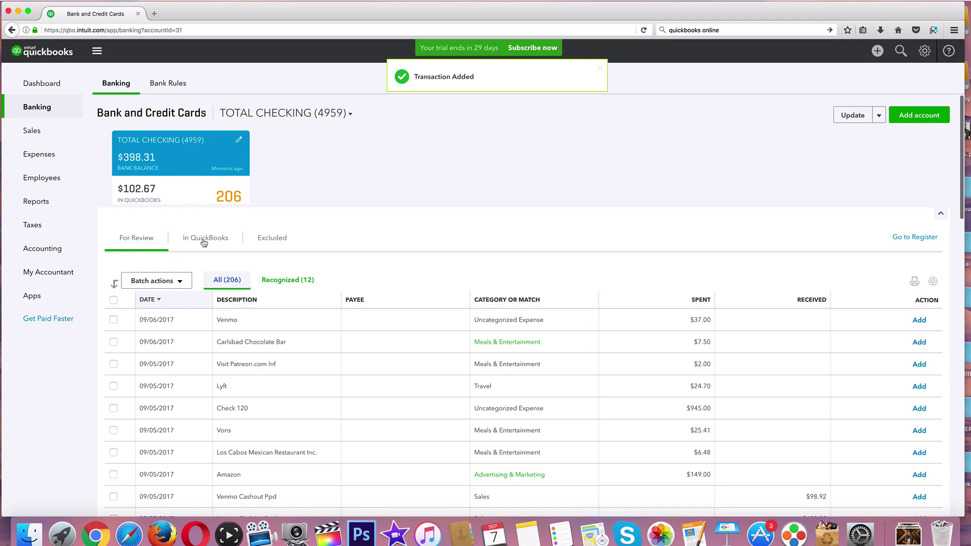
pyautogui.scroll(-2, 215, 243)
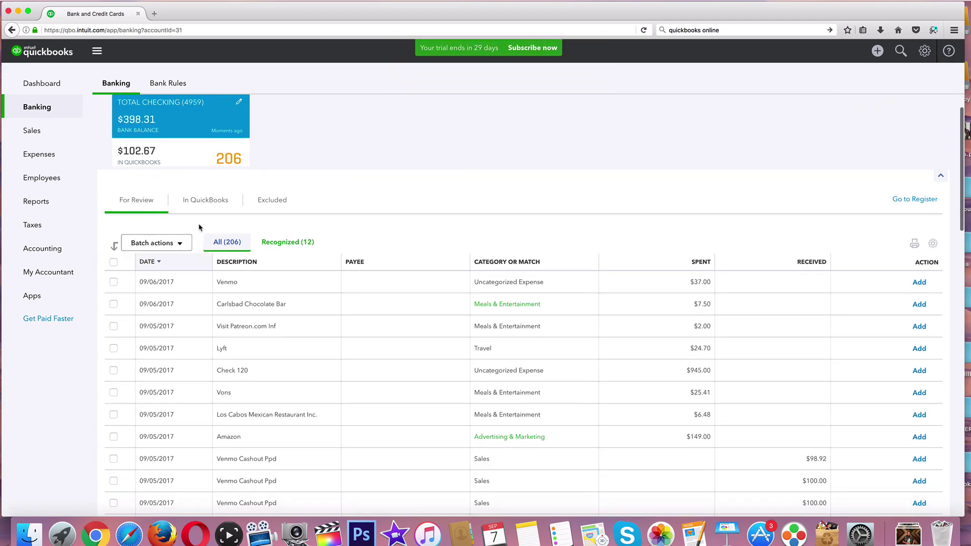
pyautogui.scroll(-4, 235, 222)
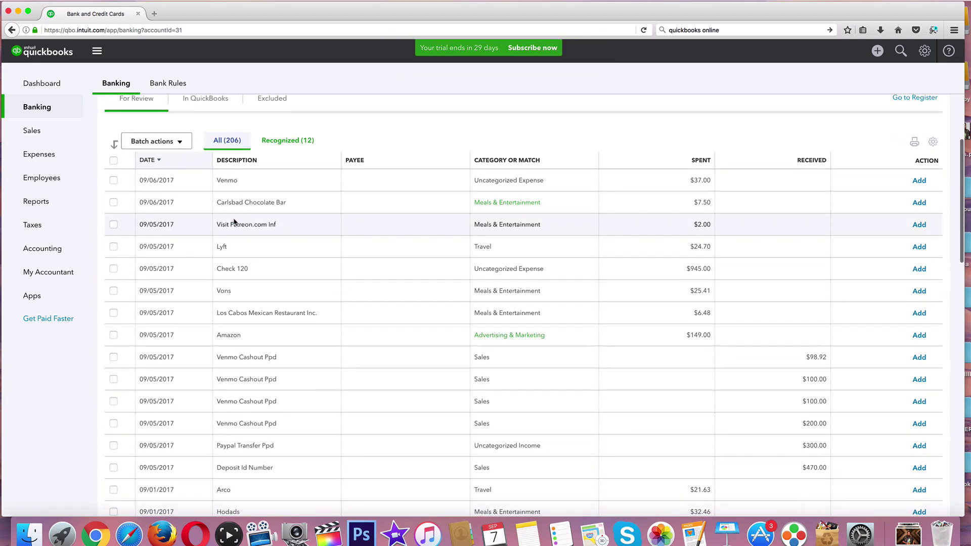
# Step: Select Check 120, Vons and Los Cabos Mexican Restaurant Inc., then Accept Selected from Batch actions
pyautogui.click(113, 269)
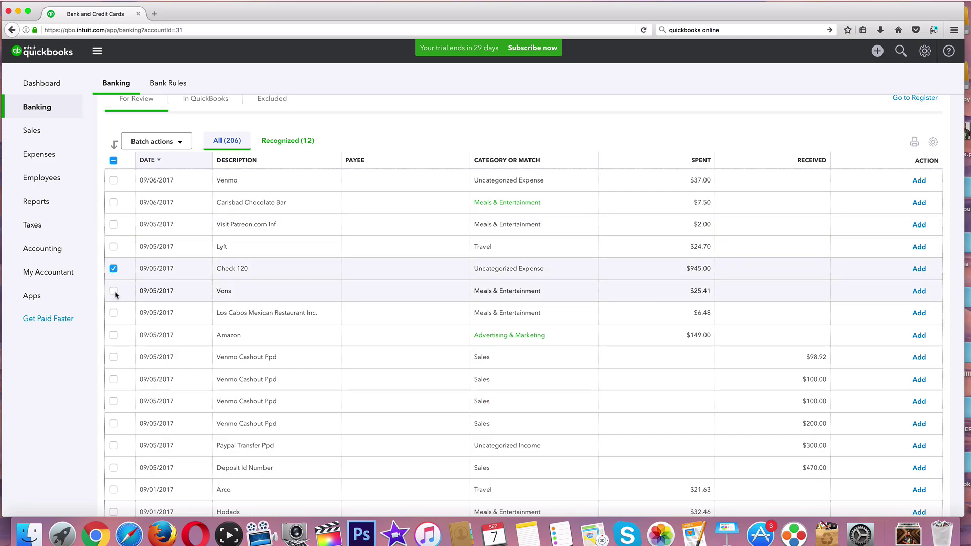
pyautogui.scroll(1, 116, 303)
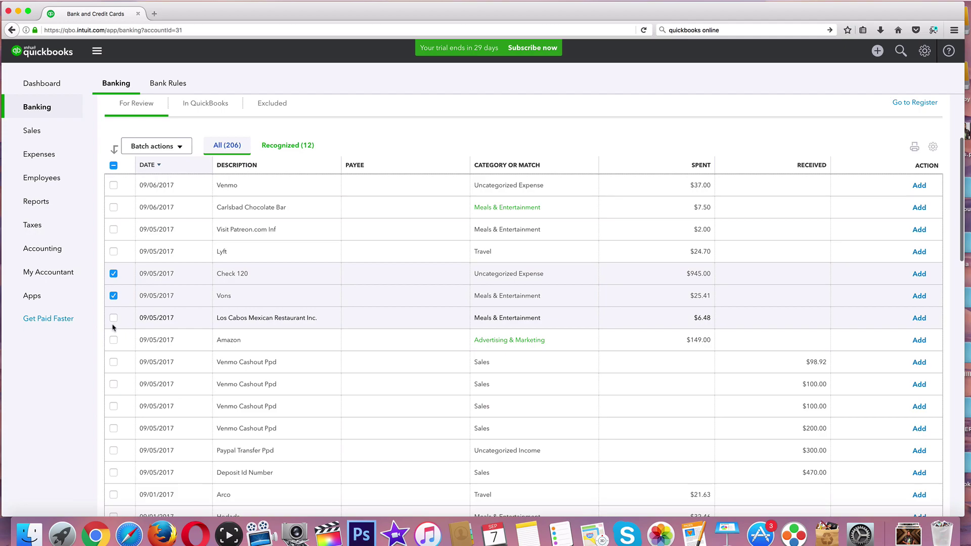
pyautogui.click(112, 319)
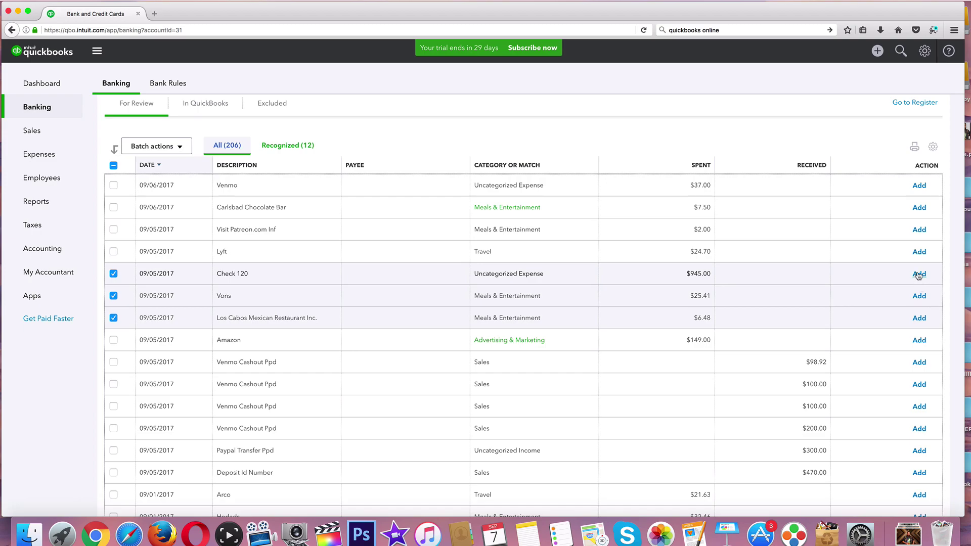
pyautogui.click(177, 147)
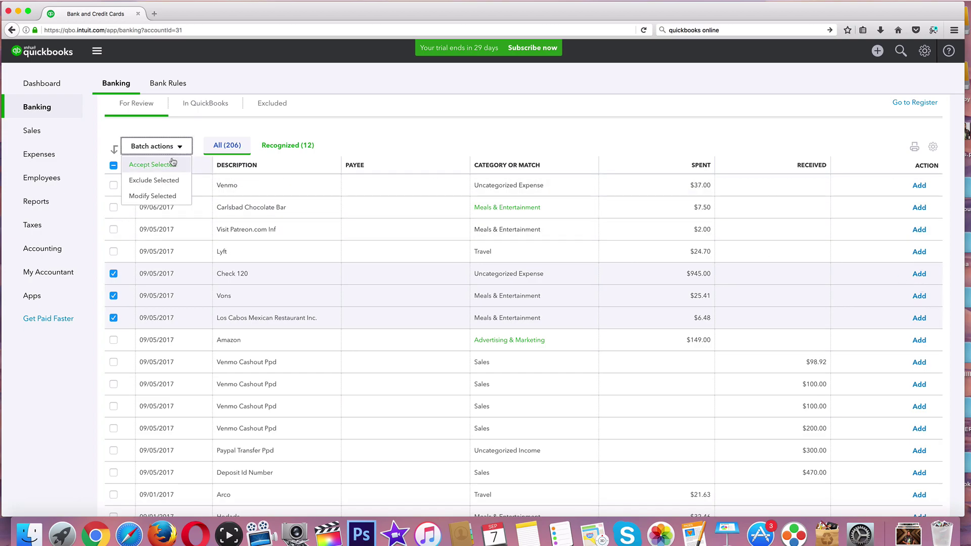
pyautogui.click(173, 164)
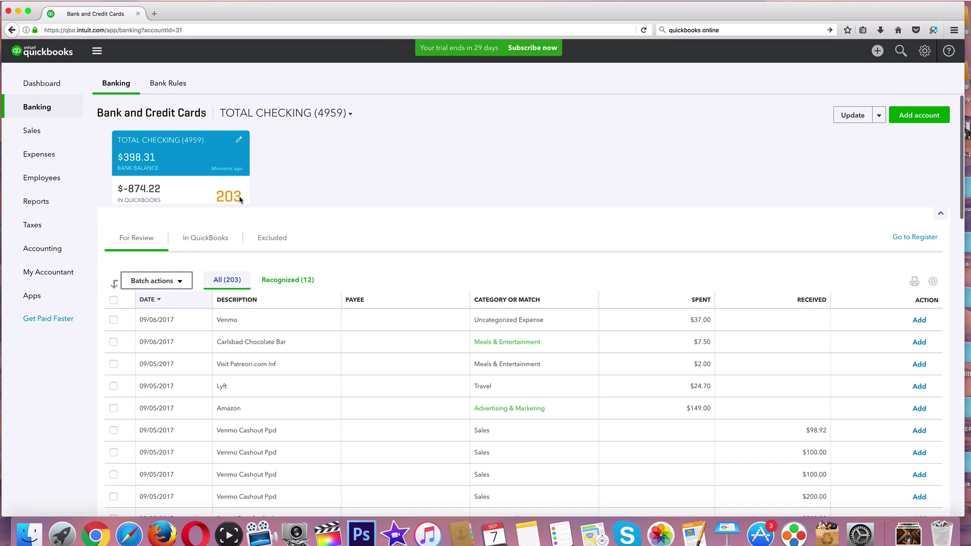
# Step: Select every transaction on the page and choose Exclude Selected, dropping the list to 153
pyautogui.click(400, 190)
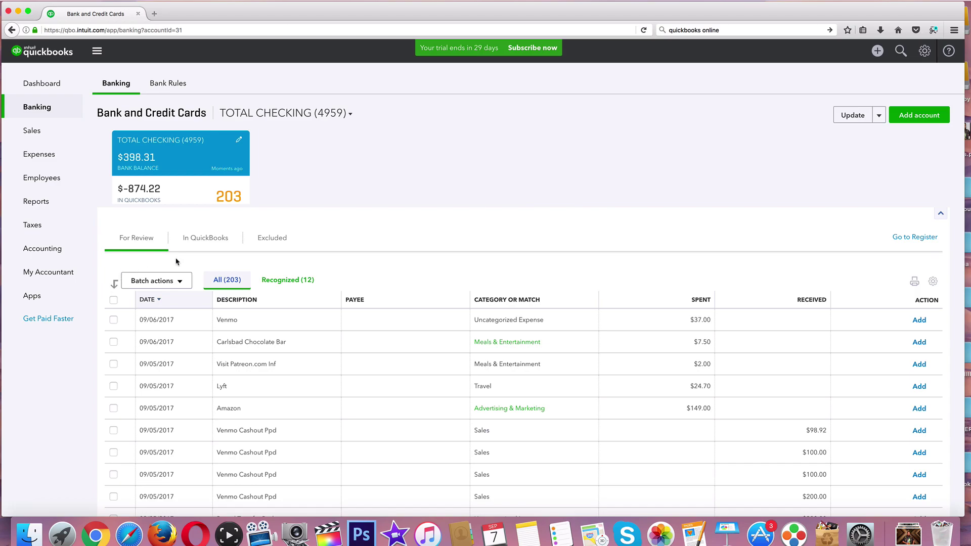
pyautogui.scroll(-3, 200, 267)
pyautogui.scroll(5, 193, 298)
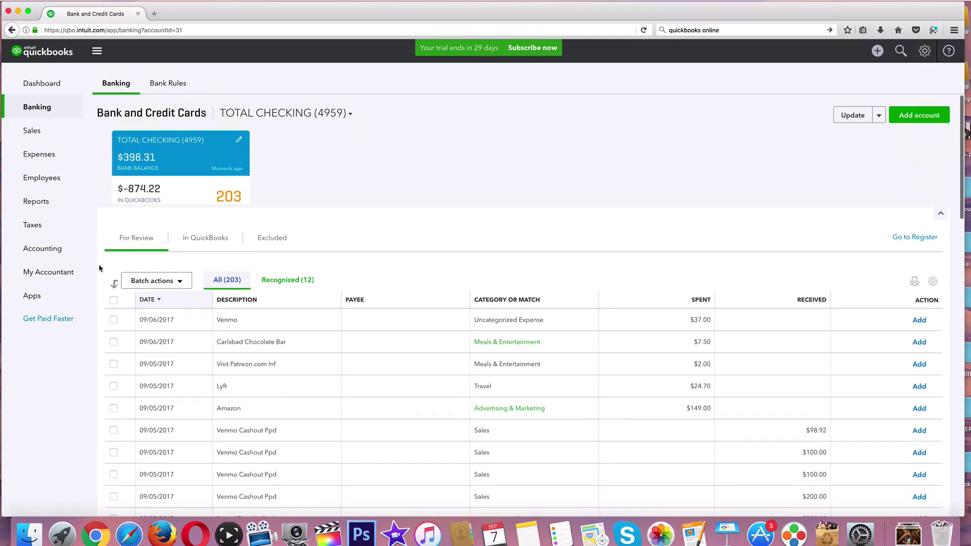
pyautogui.click(113, 300)
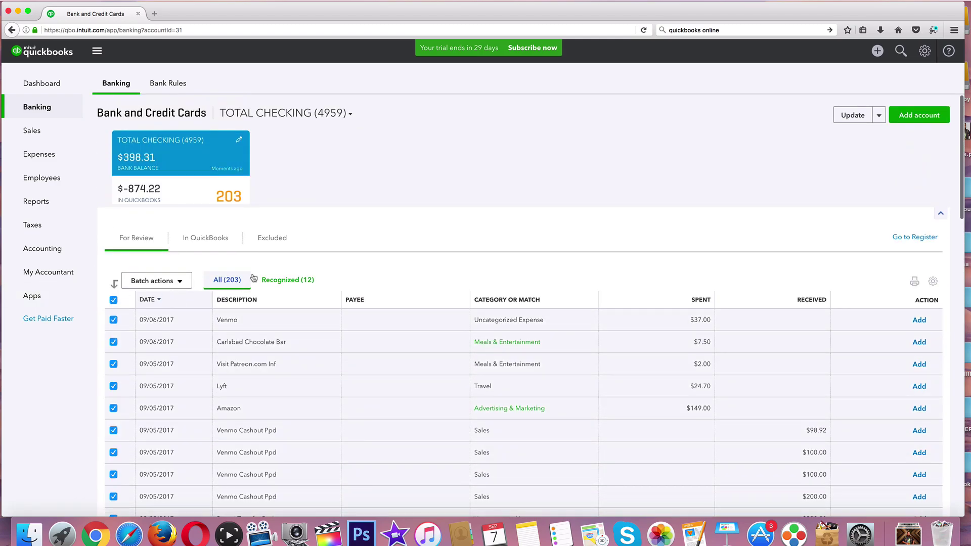
pyautogui.click(179, 283)
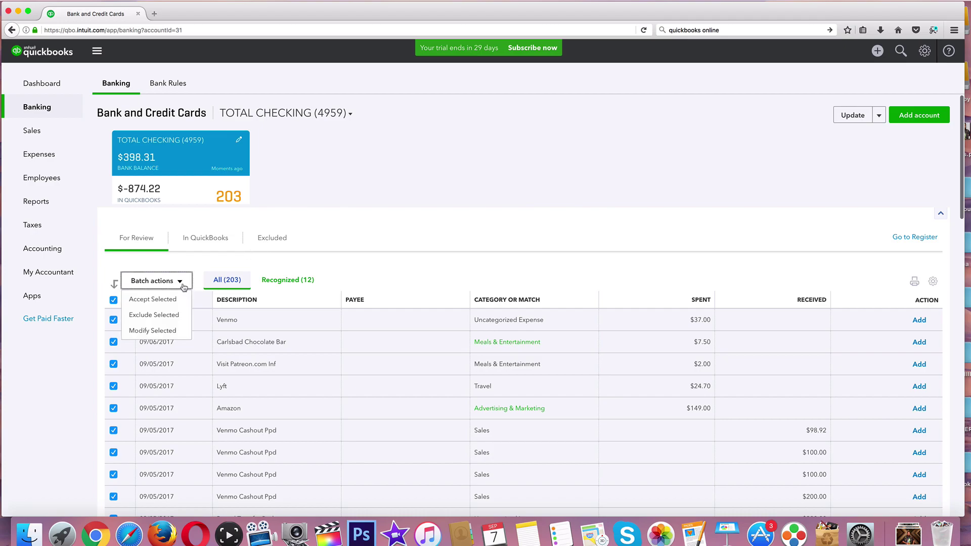
pyautogui.click(164, 313)
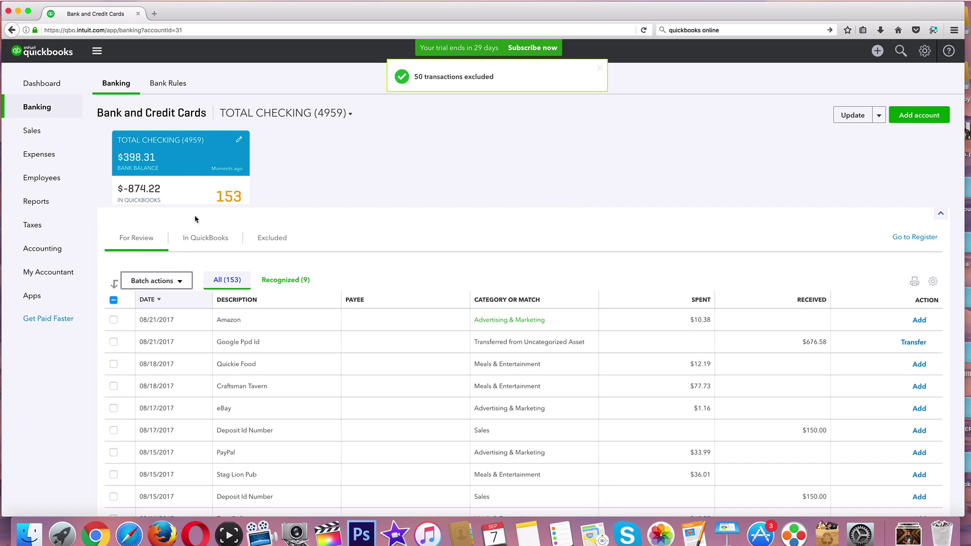
pyautogui.scroll(-2, 143, 278)
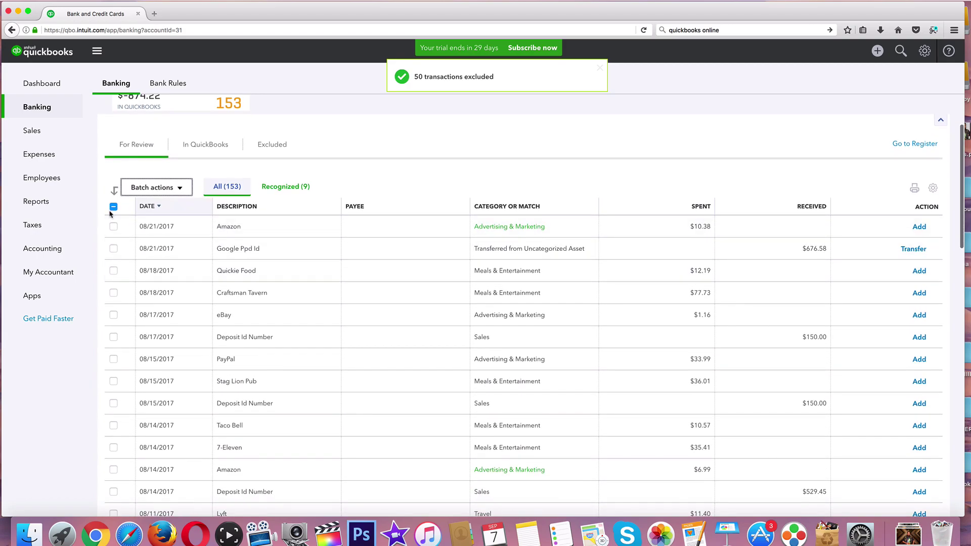
pyautogui.scroll(2, 115, 253)
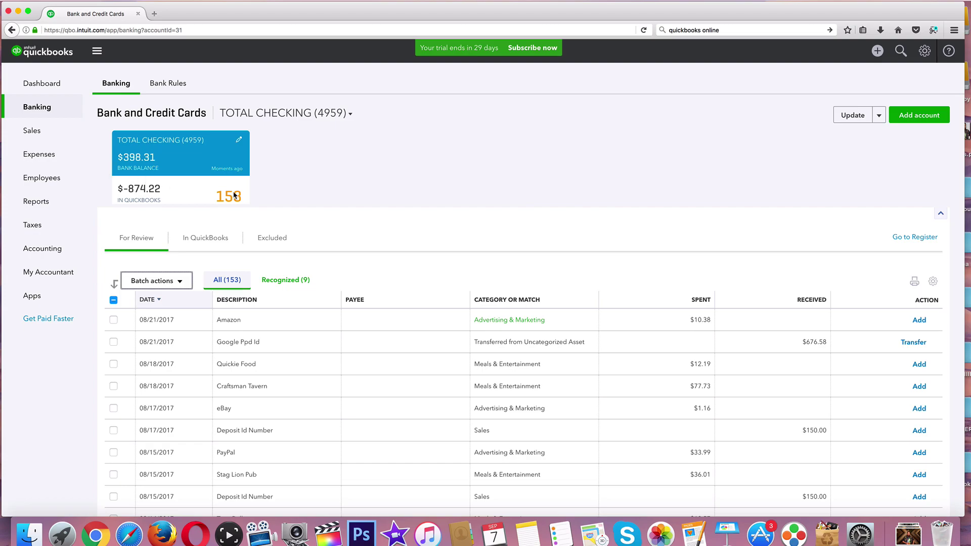
pyautogui.click(330, 191)
pyautogui.scroll(-3, 297, 195)
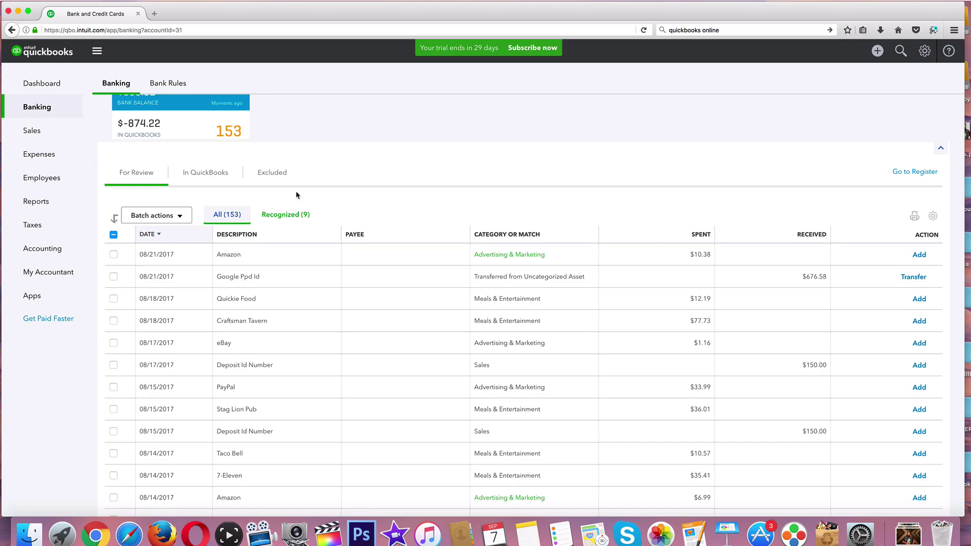
# Step: Run Profit and Loss from Reports and dismiss the customization tour, showing net income $-2,276.89
pyautogui.click(32, 205)
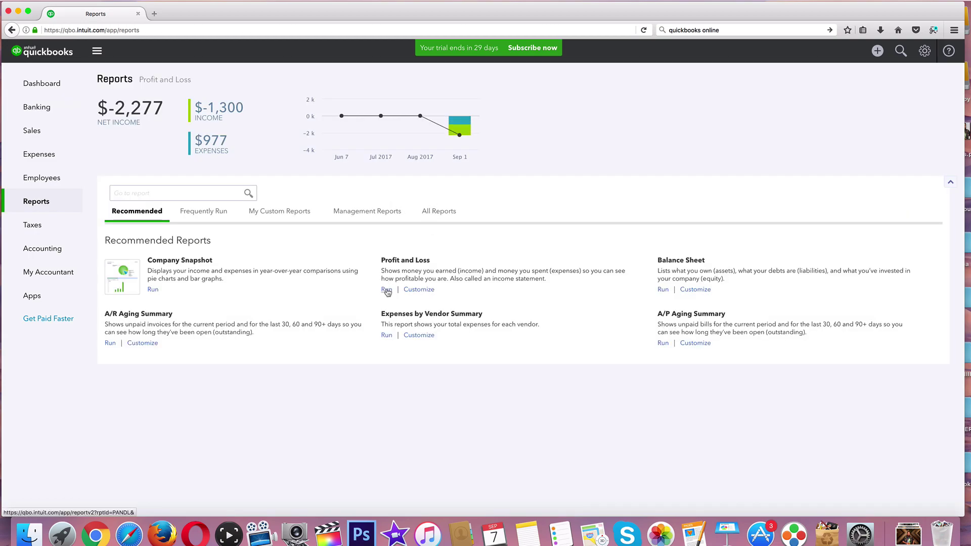
pyautogui.click(386, 290)
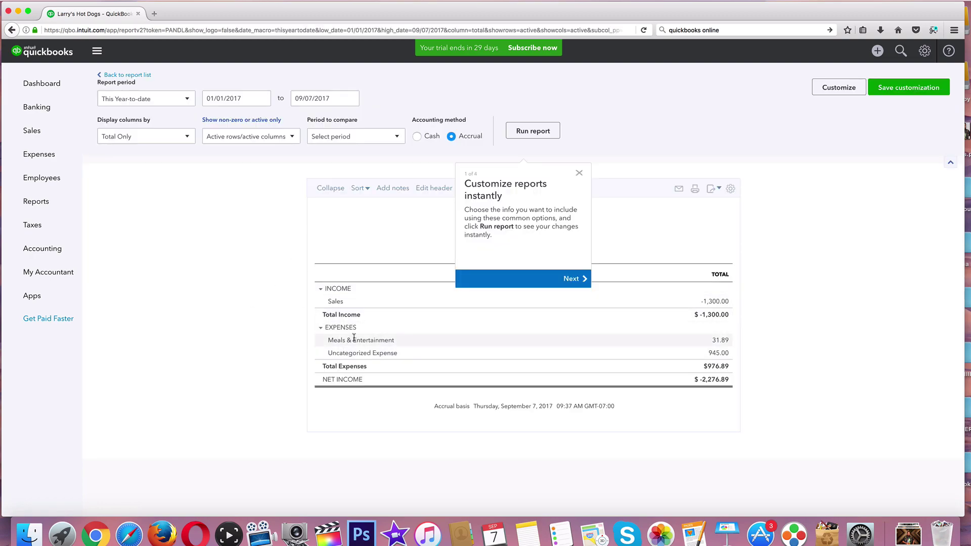
pyautogui.click(572, 279)
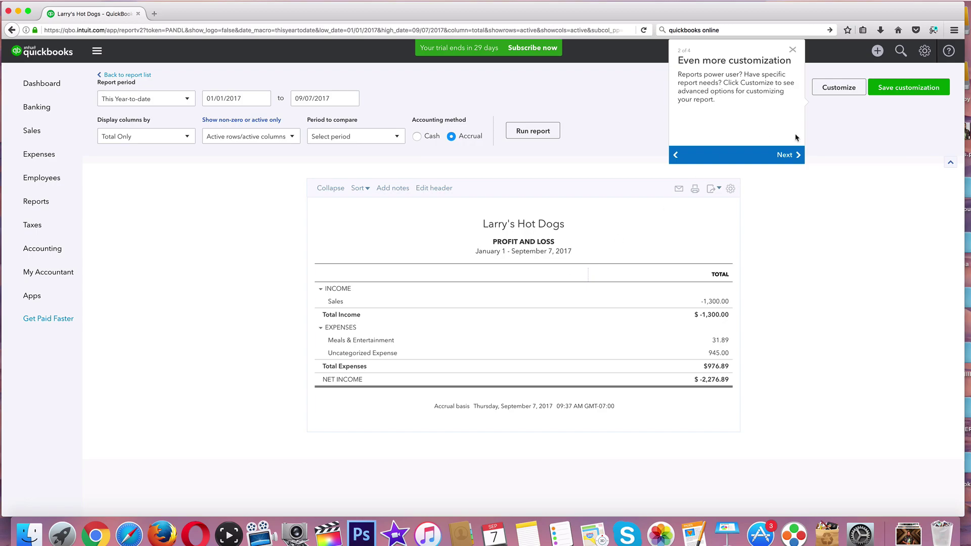
pyautogui.click(787, 156)
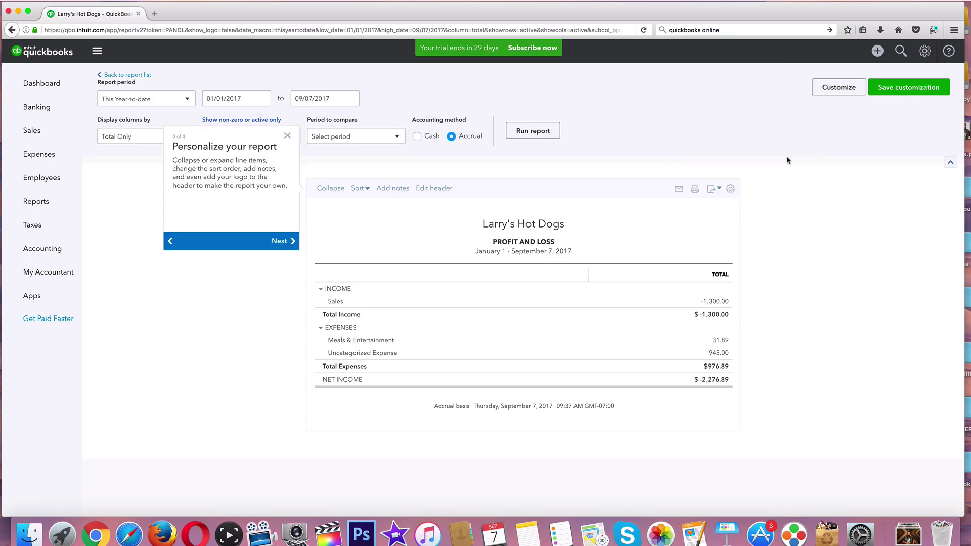
pyautogui.click(287, 240)
pyautogui.click(693, 242)
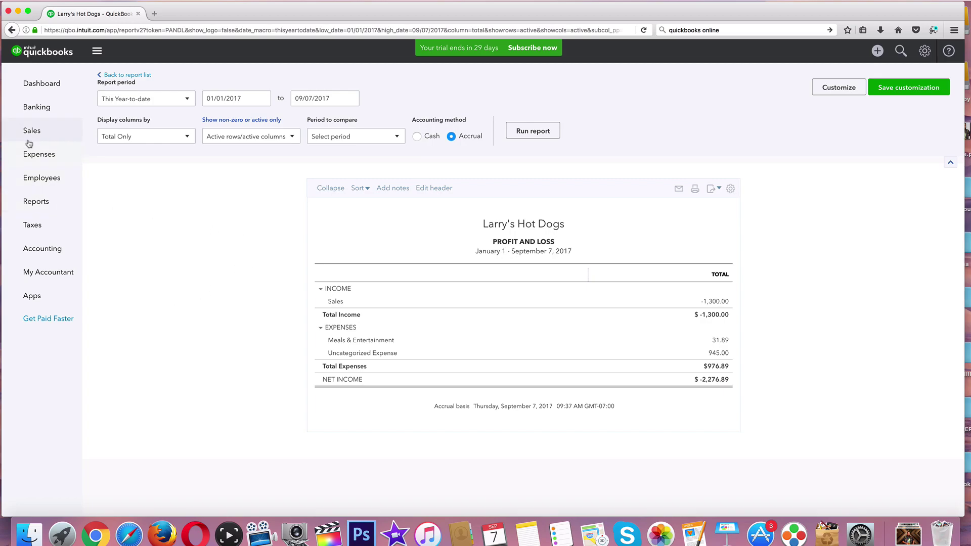
# Step: Go back to Banking and show the 9 Recognized transactions on the TOTAL CHECKING feed
pyautogui.click(30, 107)
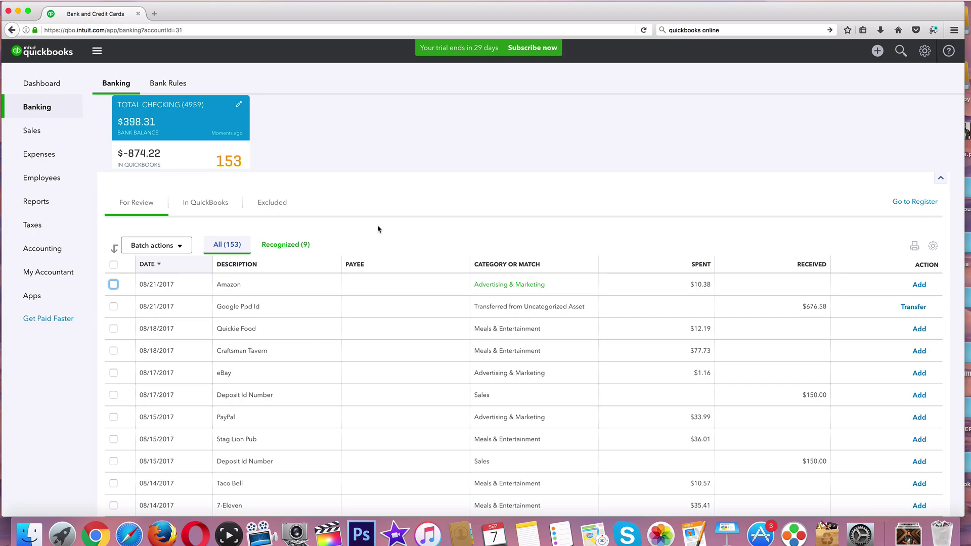
pyautogui.click(279, 248)
pyautogui.scroll(-2, 264, 269)
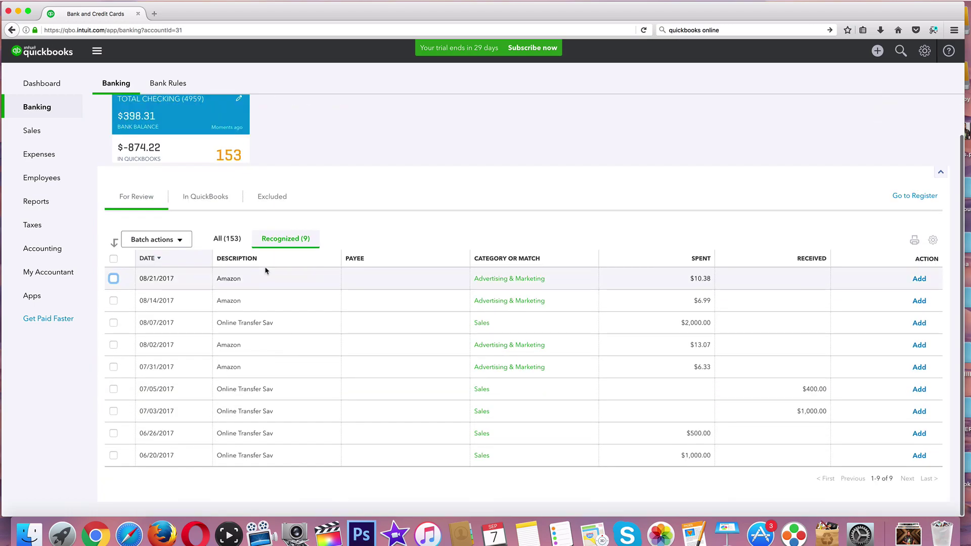
pyautogui.scroll(2, 262, 268)
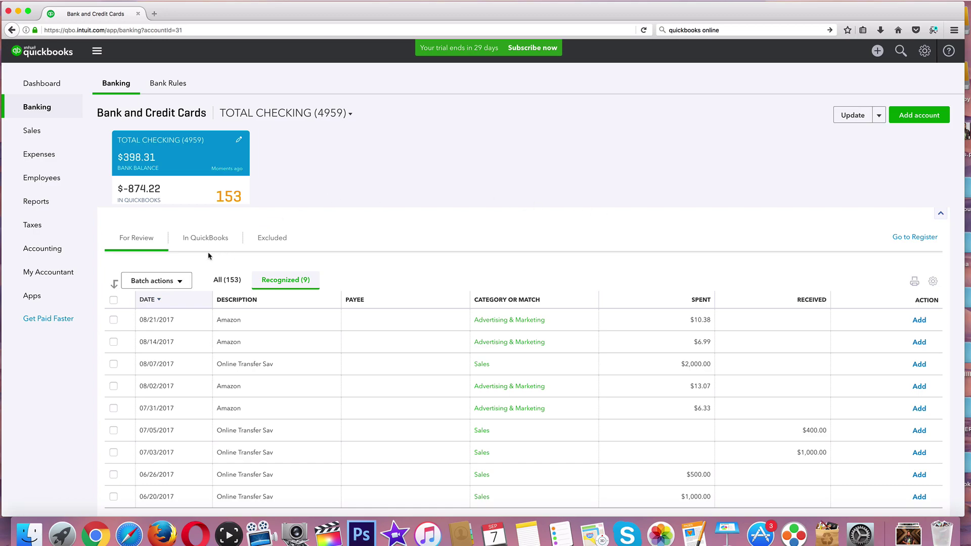
# Step: Glance at In QuickBooks, return to For Review, and tick the Amazon and Google Ppd Id rows
pyautogui.click(206, 239)
pyautogui.click(115, 243)
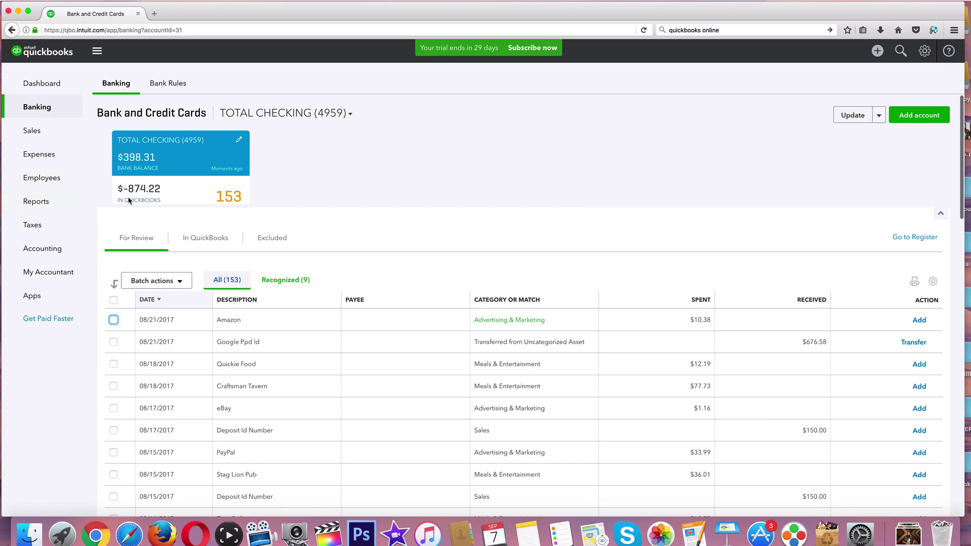
pyautogui.scroll(-3, 121, 218)
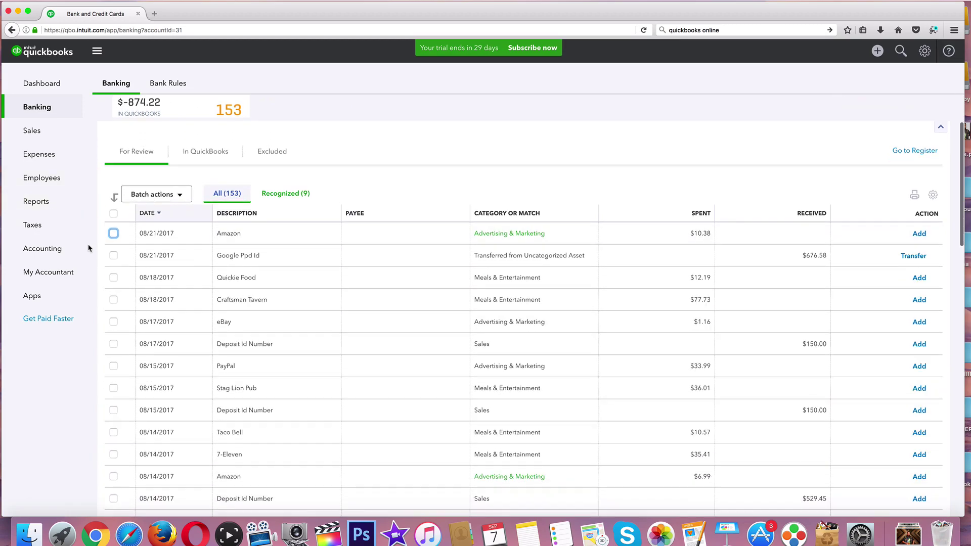
pyautogui.click(113, 234)
pyautogui.click(114, 255)
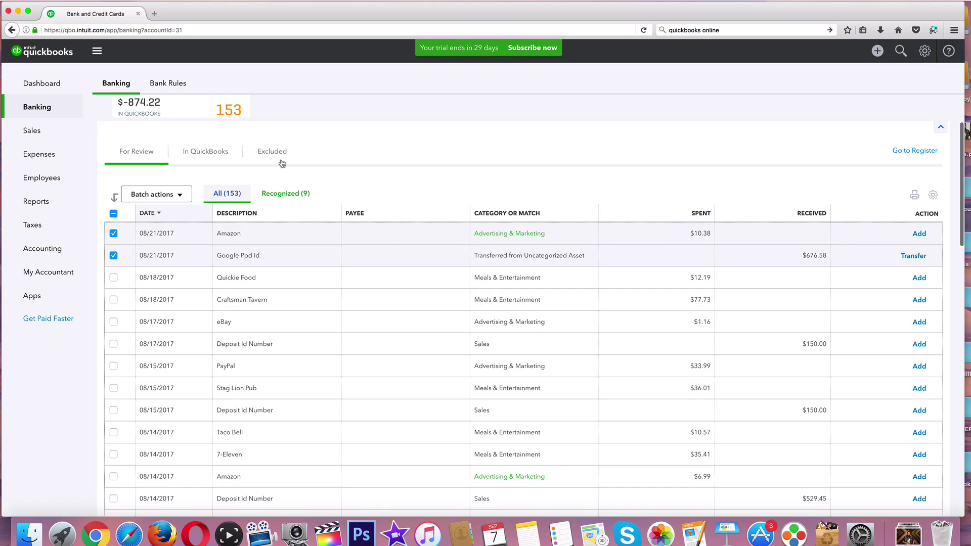
# Step: Sort the review list by category and open the 08/21/2017 Amazon $10.38 transaction
pyautogui.scroll(1, 270, 189)
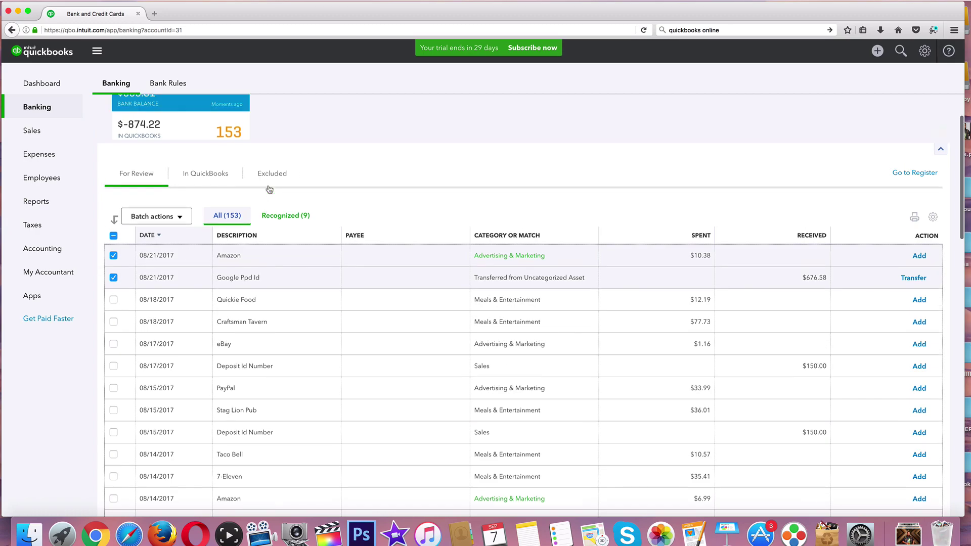
pyautogui.scroll(3, 273, 195)
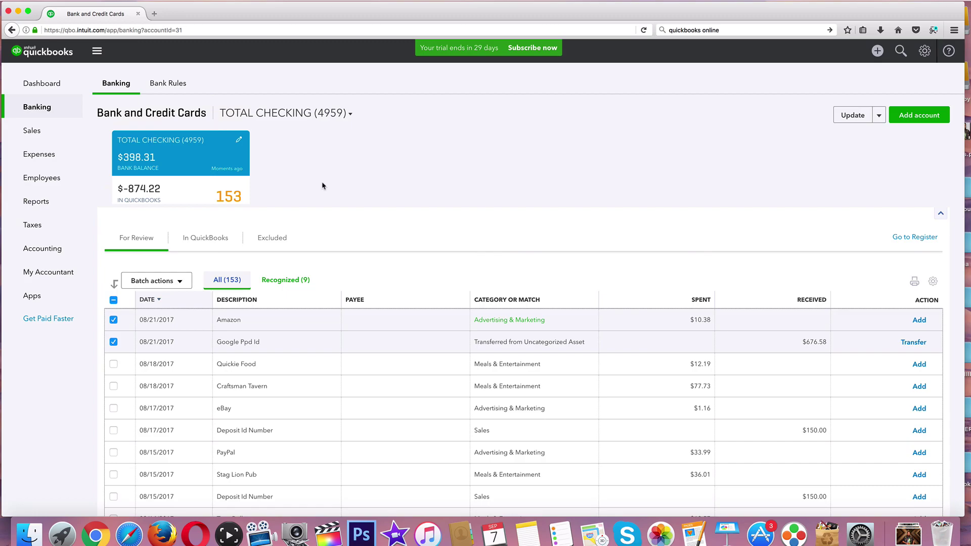
pyautogui.scroll(-6, 369, 206)
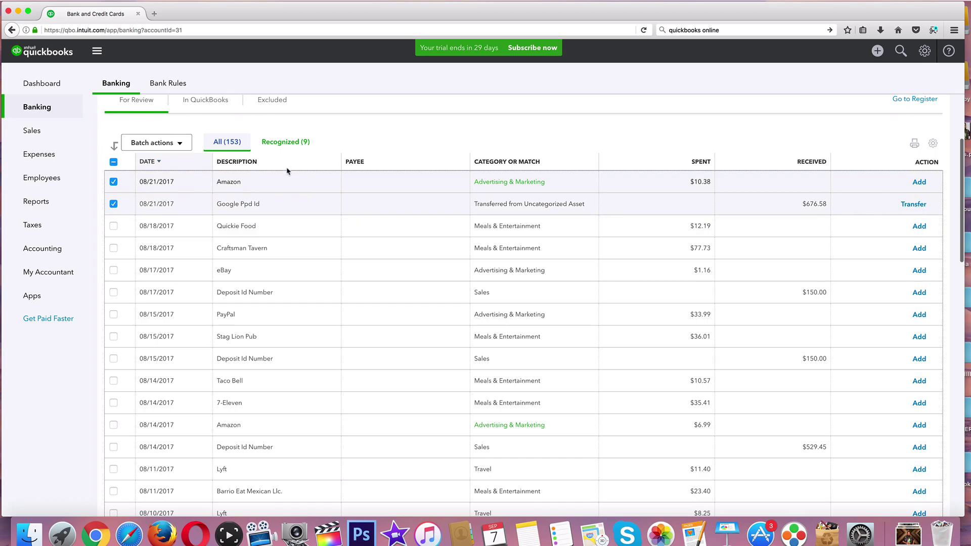
pyautogui.click(504, 162)
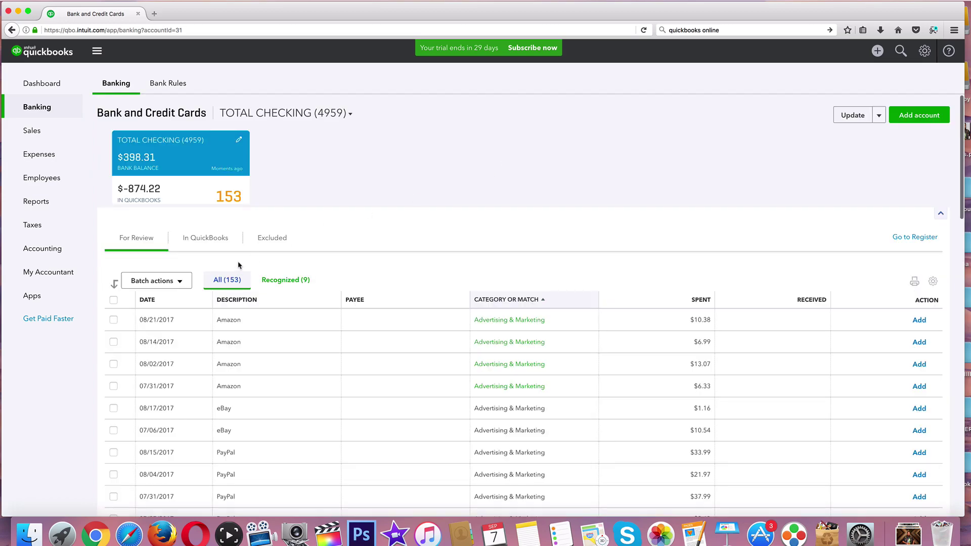
pyautogui.click(491, 320)
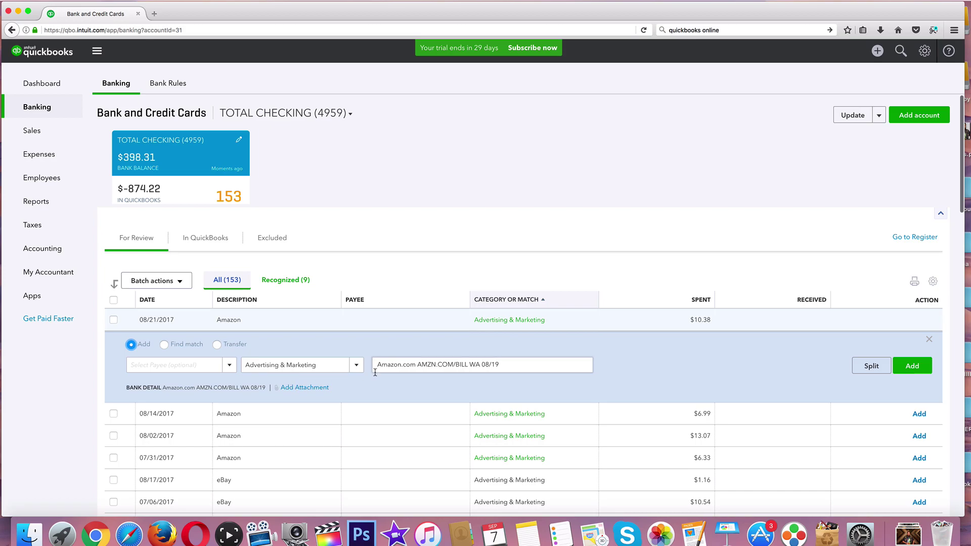